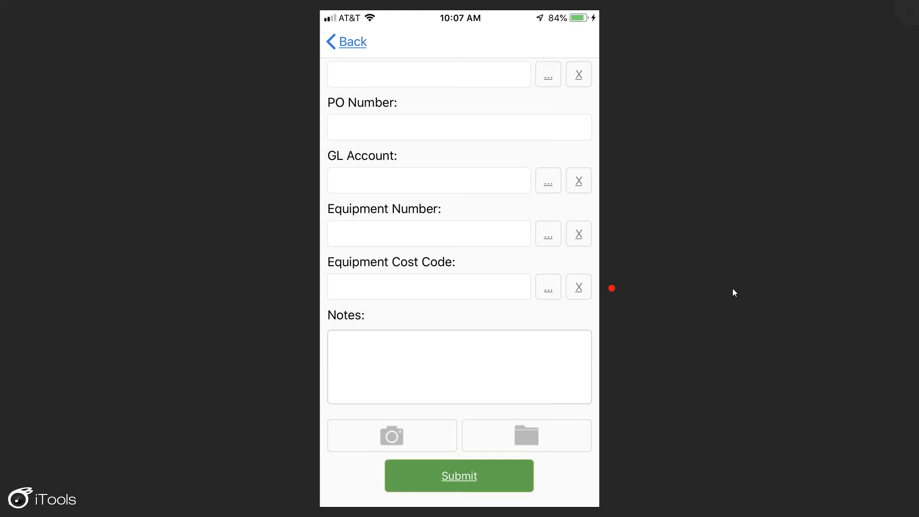
# - Switch from the phone mirror to Sage Paperless Construction and load ofx (3).qfx into the Credit Card Importer
pyautogui.press('Escape')
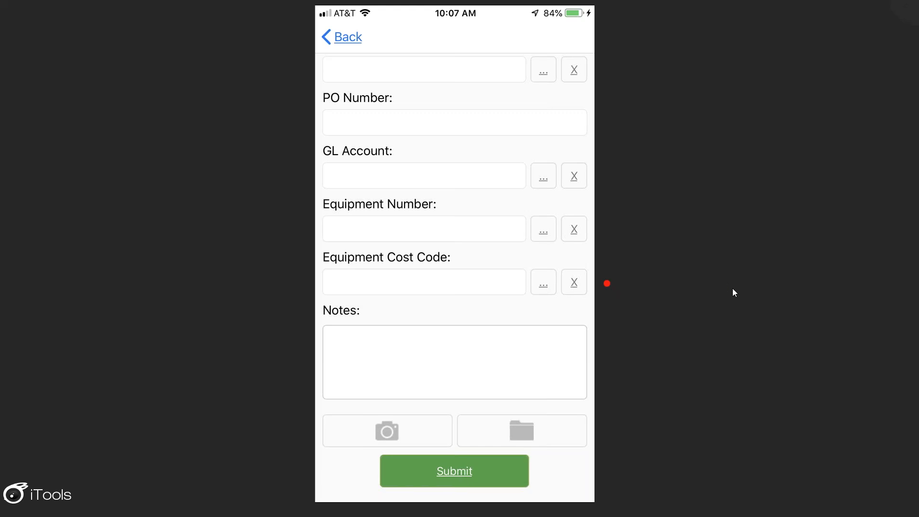
pyautogui.moveTo(616, 9); pyautogui.dragTo(624, 516)
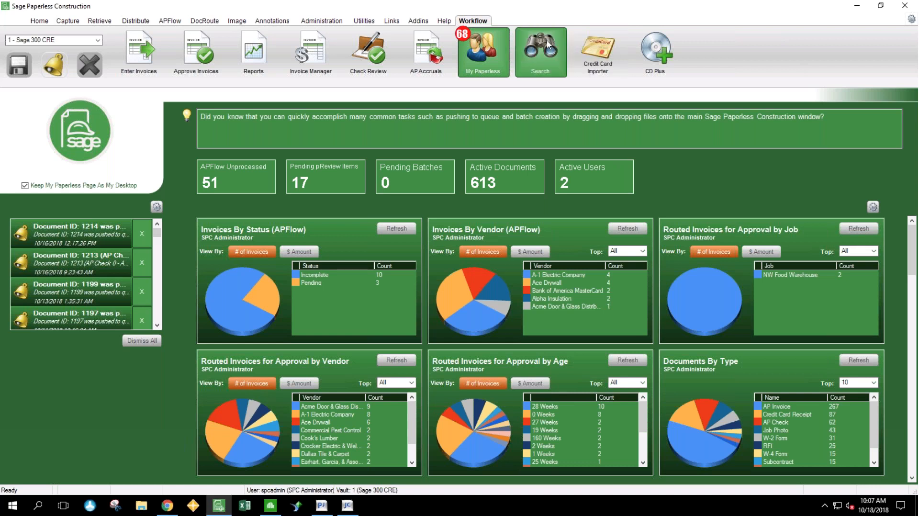
pyautogui.click(598, 52)
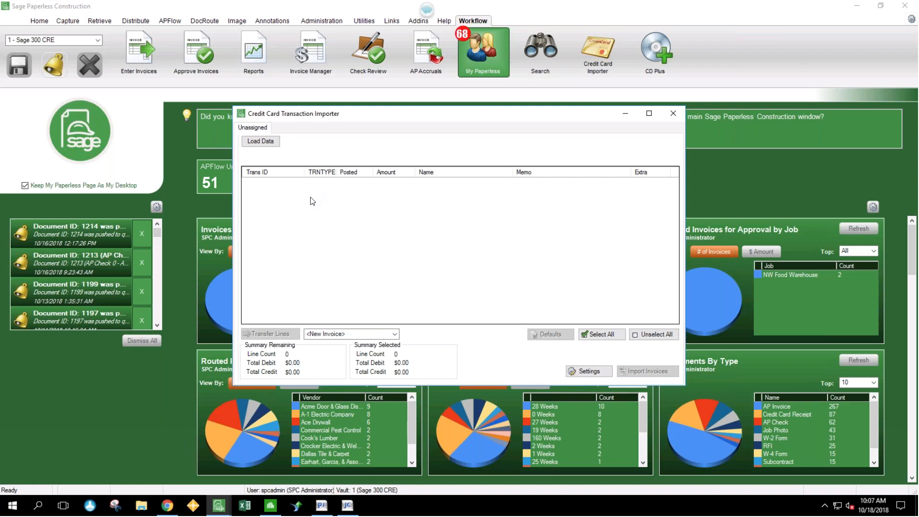
pyautogui.click(267, 144)
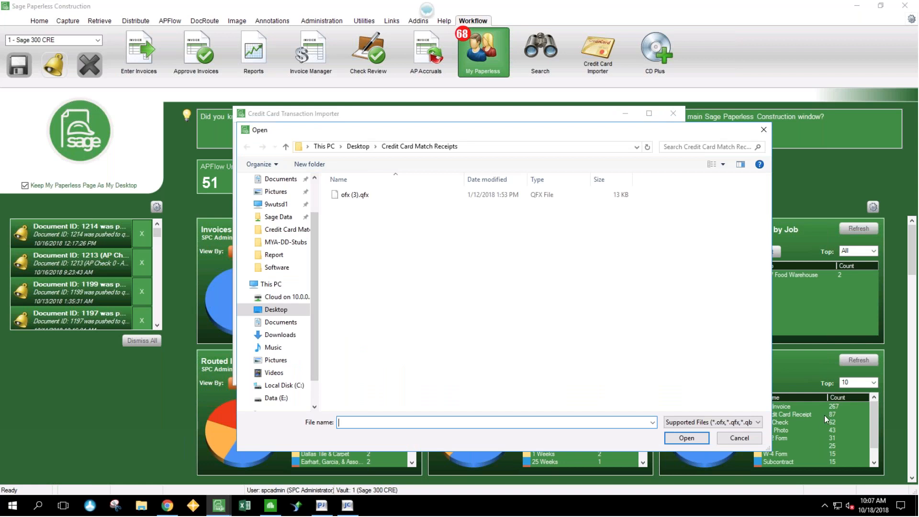
pyautogui.click(756, 422)
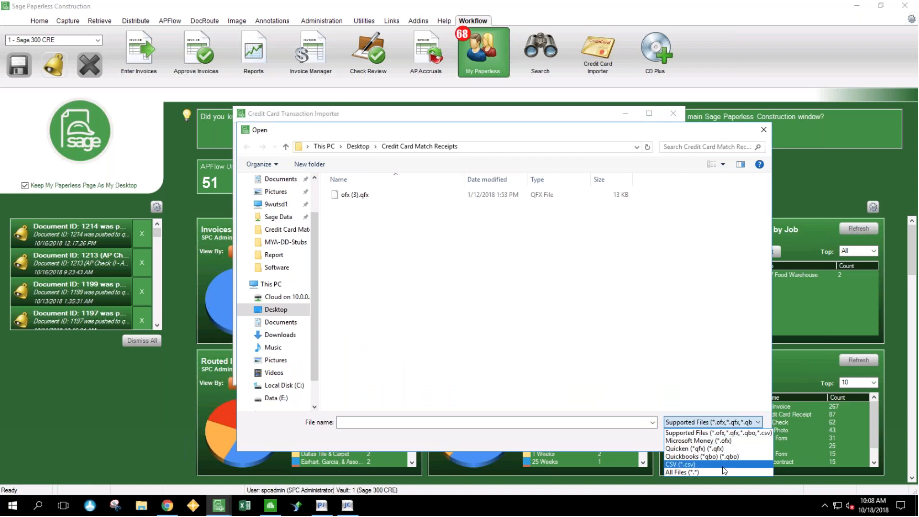
pyautogui.click(443, 333)
pyautogui.click(360, 196)
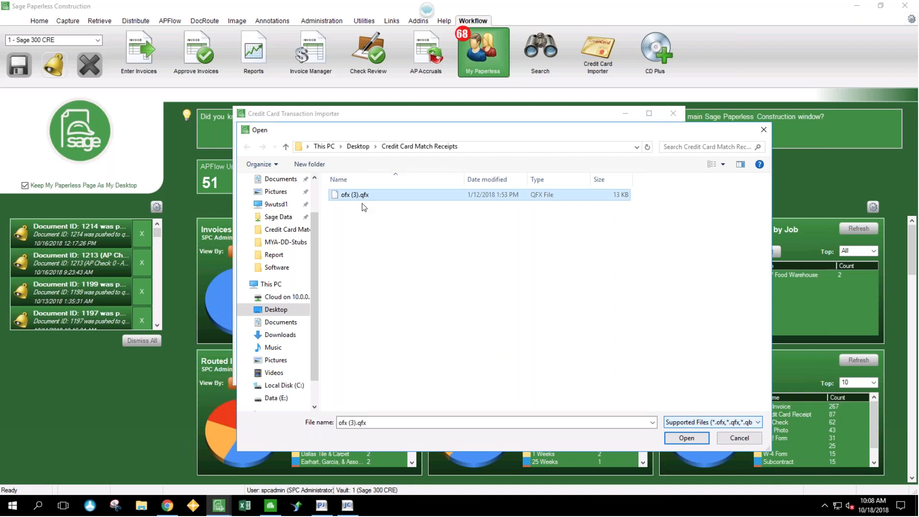
pyautogui.click(692, 441)
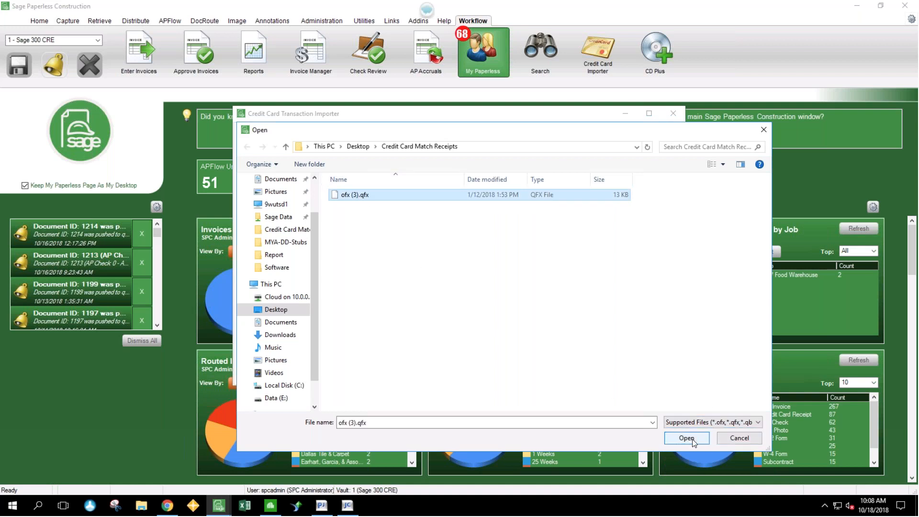
# - Enlarge the Credit Card Transaction Importer window and sort the transactions by amount from highest to lowest
pyautogui.moveTo(681, 383); pyautogui.dragTo(731, 485)
pyautogui.moveTo(506, 107); pyautogui.dragTo(509, 53)
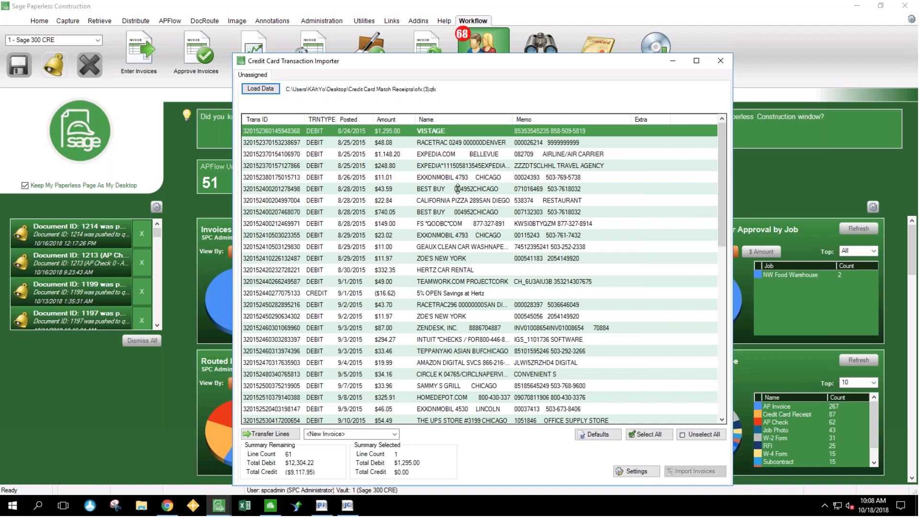
pyautogui.click(400, 120)
pyautogui.click(363, 120)
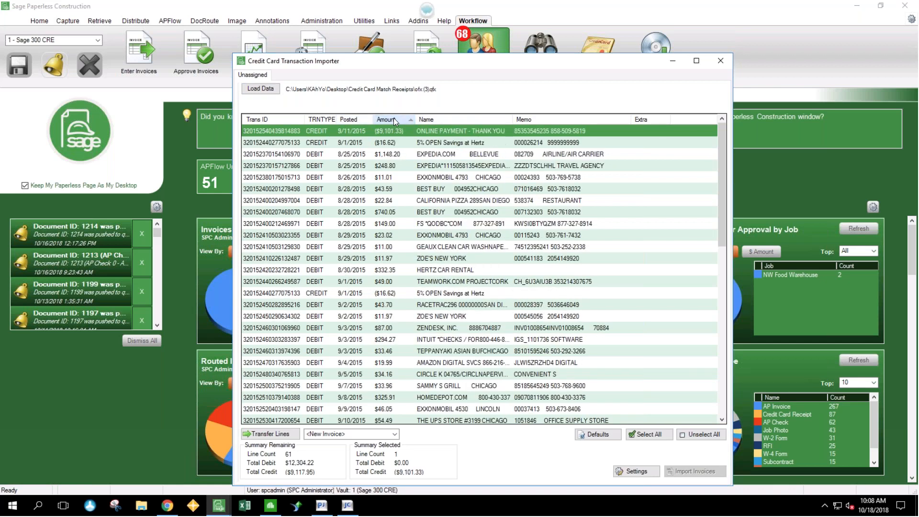
pyautogui.click(393, 119)
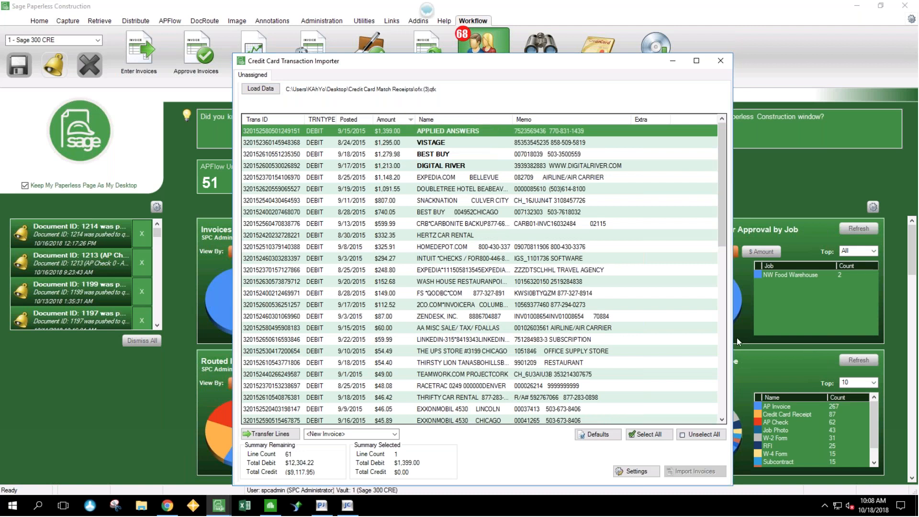
pyautogui.moveTo(735, 336); pyautogui.dragTo(816, 335)
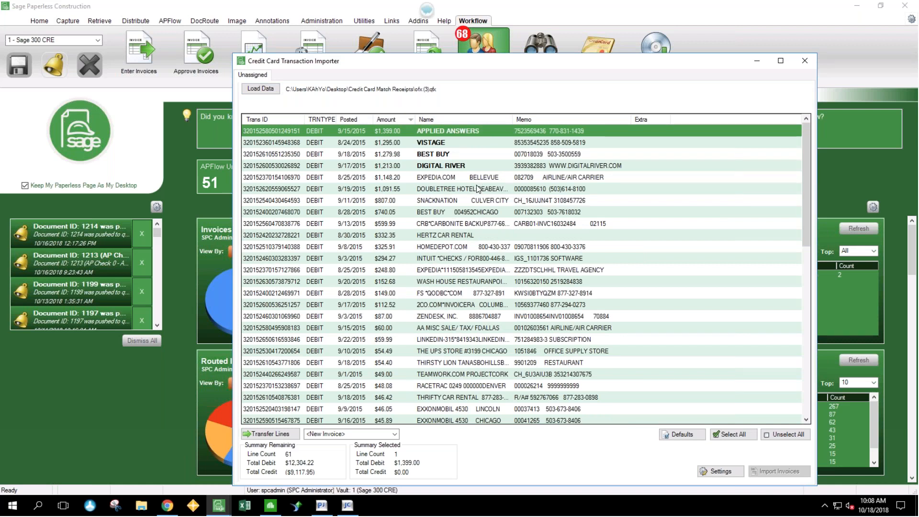
# - Replace the name of the $740.05 Best Buy transaction with the suggested value BEST BUY
pyautogui.click(469, 165)
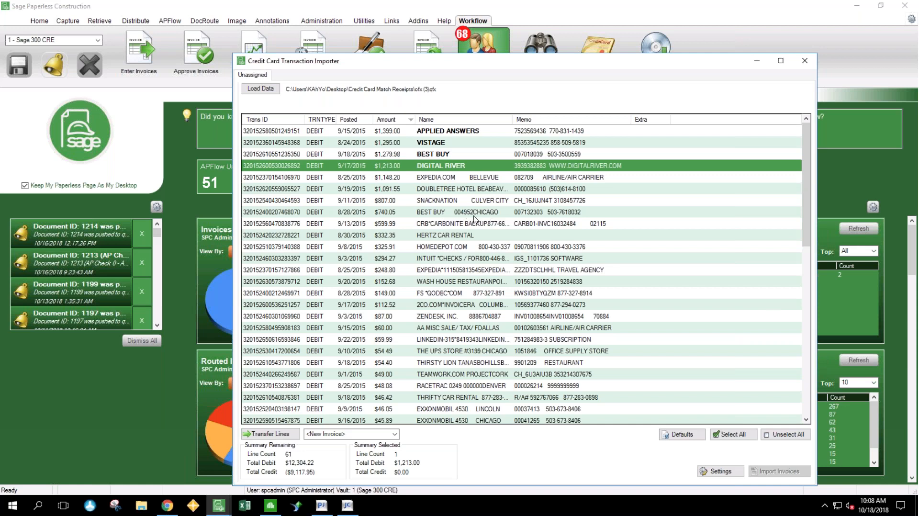
pyautogui.click(448, 214)
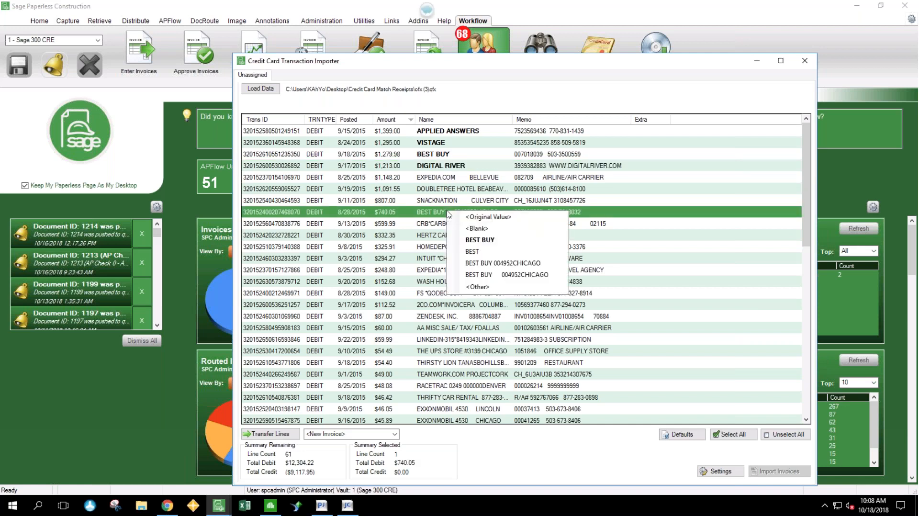
pyautogui.click(493, 240)
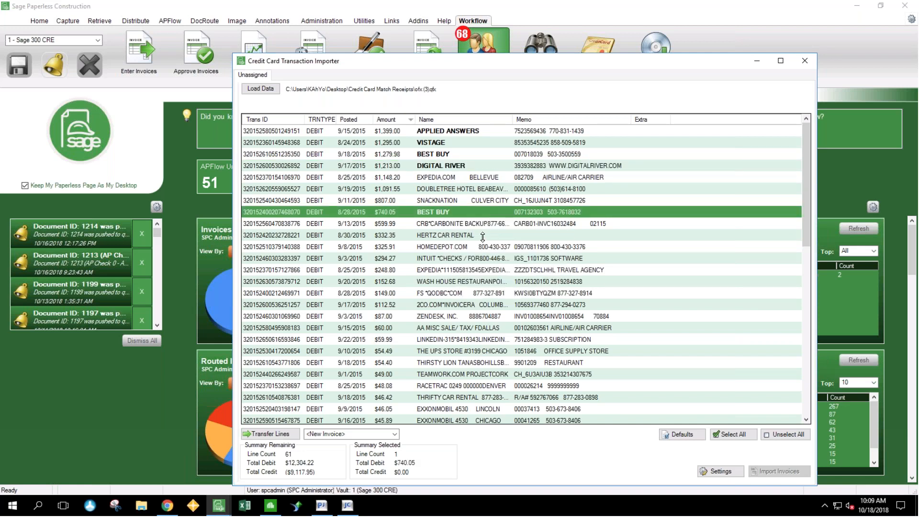
pyautogui.click(446, 224)
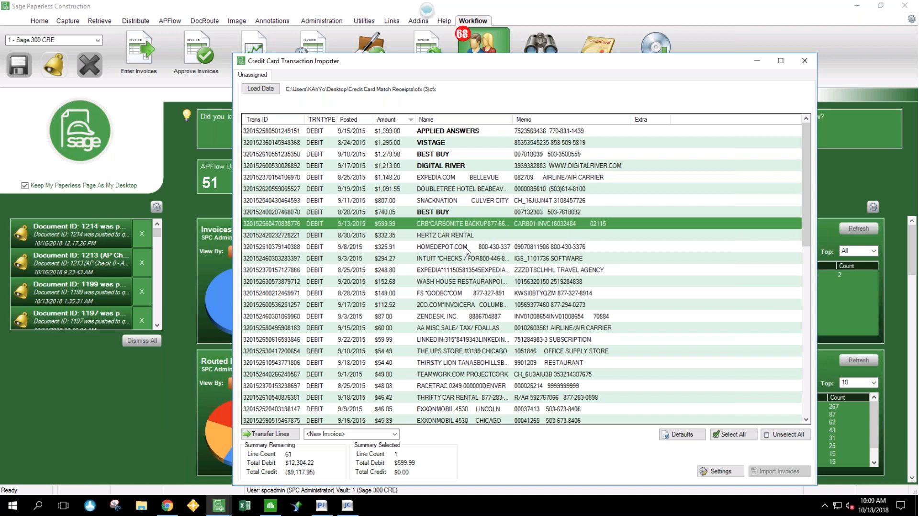
# - Give the $325.91 HOMEDEPOT.COM transaction the custom name "Home Depot on Cornell Road"
pyautogui.click(467, 248)
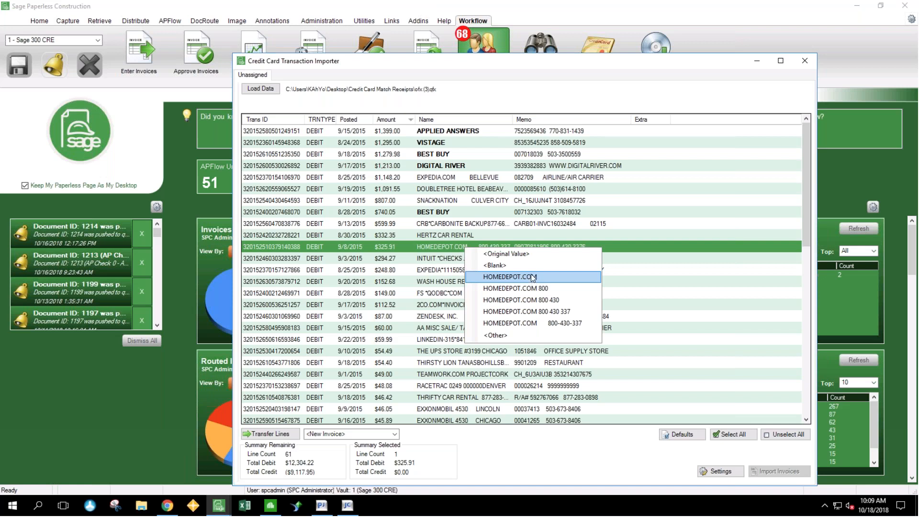
pyautogui.click(504, 336)
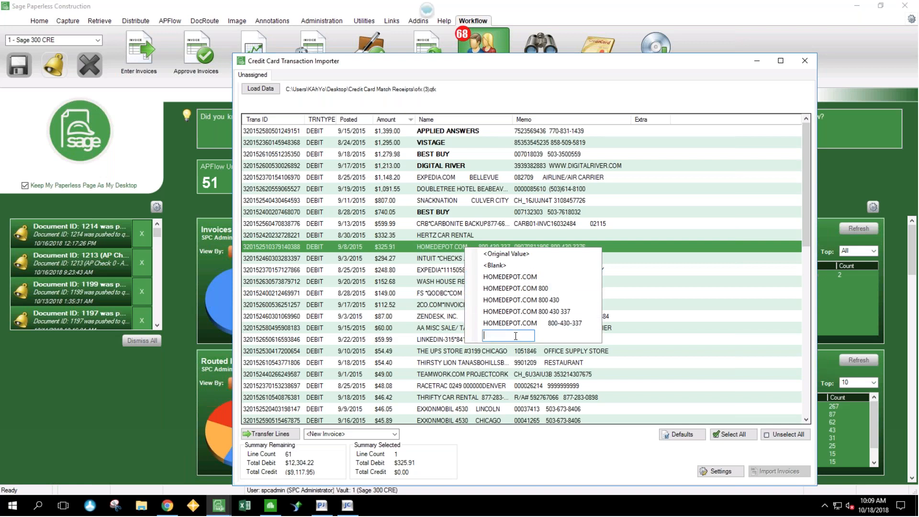
pyautogui.write('Home Depot on')
pyautogui.write(' C')
pyautogui.write('ornell Roa')
pyautogui.write('d')
pyautogui.press('Return')
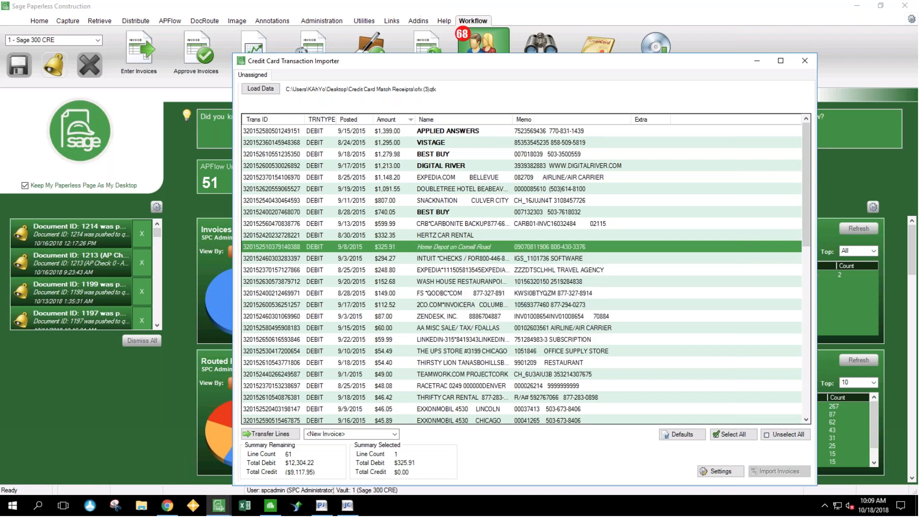
pyautogui.click(477, 261)
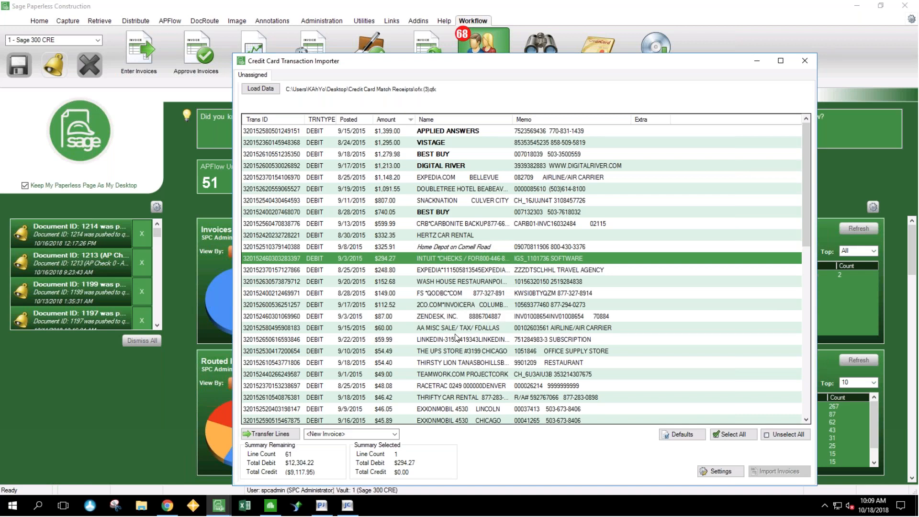
# - Transfer the APPLIED ANSWERS, VISTAGE and DIGITAL RIVER transactions to a new invoice
pyautogui.click(458, 130)
pyautogui.keyDown('ctrl'); pyautogui.click(456, 142); pyautogui.keyUp('ctrl')
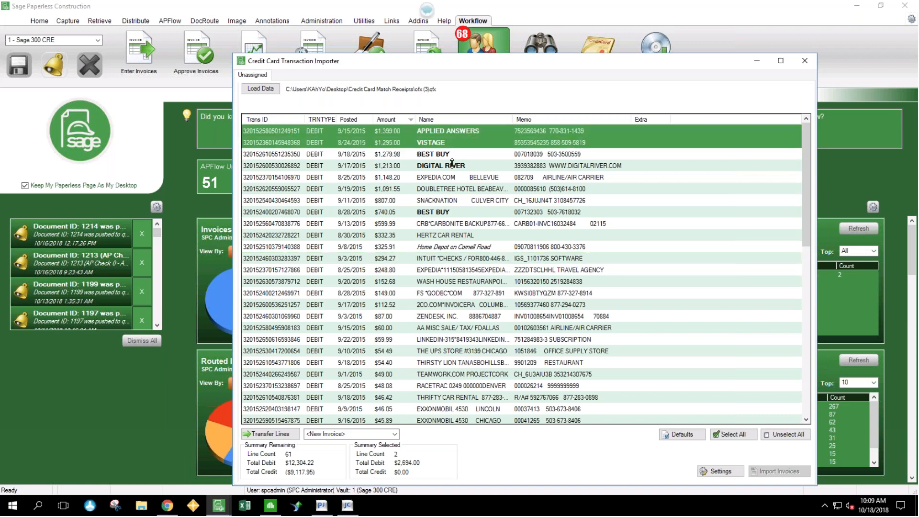
pyautogui.keyDown('ctrl'); pyautogui.click(452, 165); pyautogui.keyUp('ctrl')
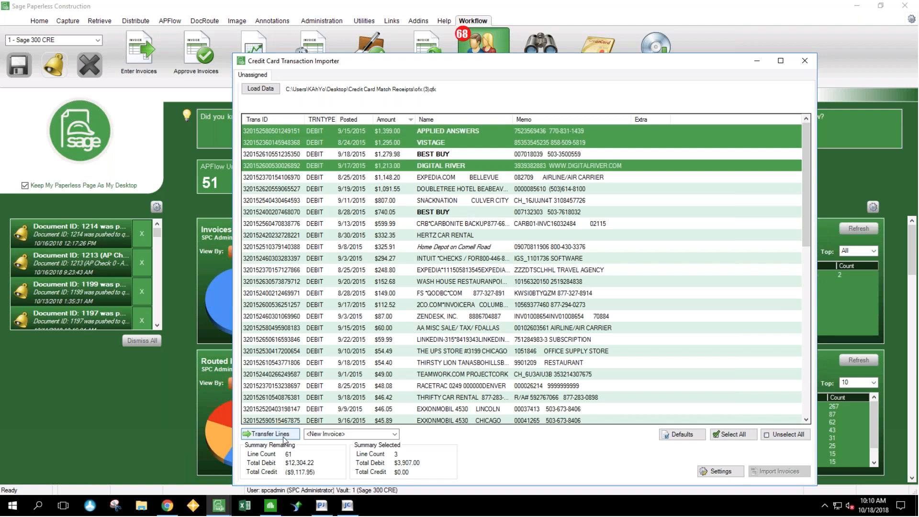
pyautogui.click(271, 433)
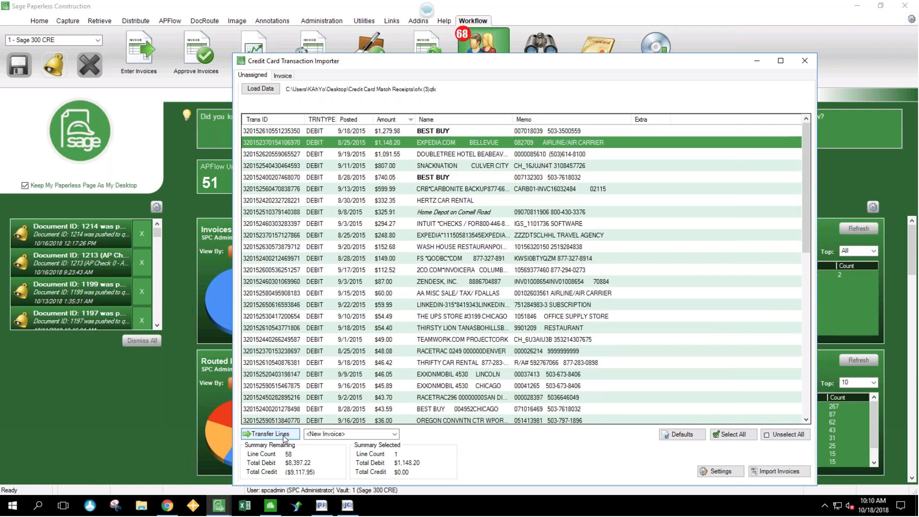
# - Assign vendor BA MC (Bank of America MasterCard) and invoice number 10182018 to the new invoice
pyautogui.click(282, 76)
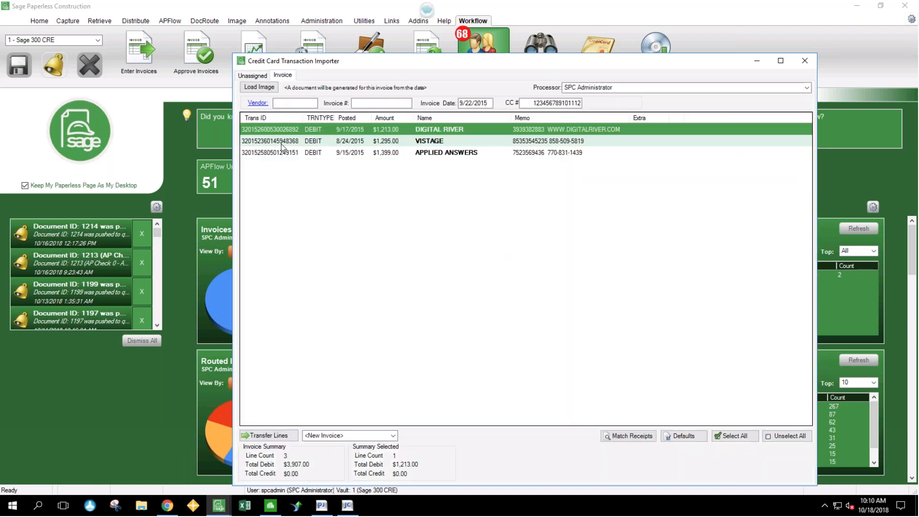
pyautogui.click(257, 103)
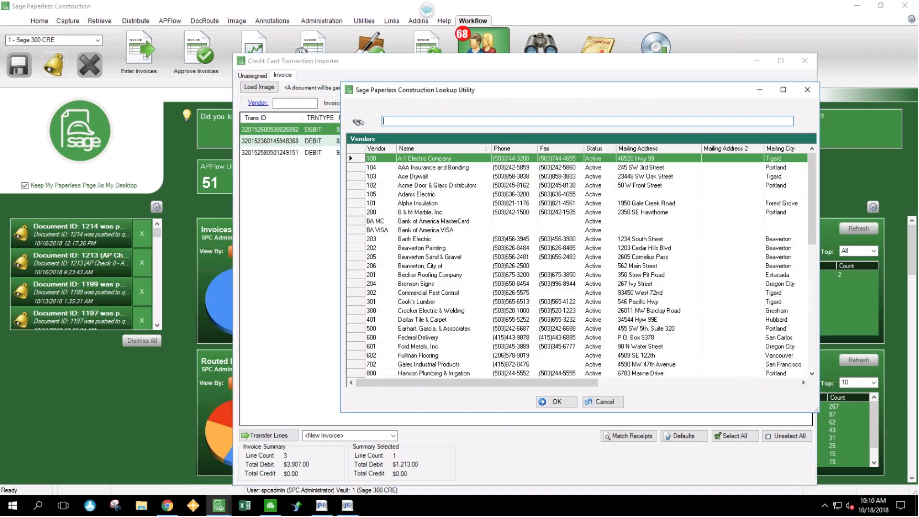
pyautogui.click(451, 222)
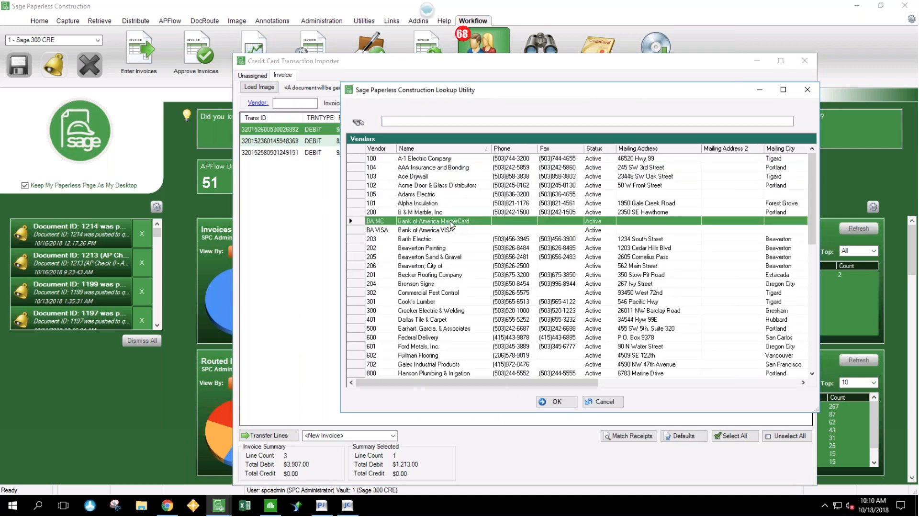
pyautogui.click(556, 402)
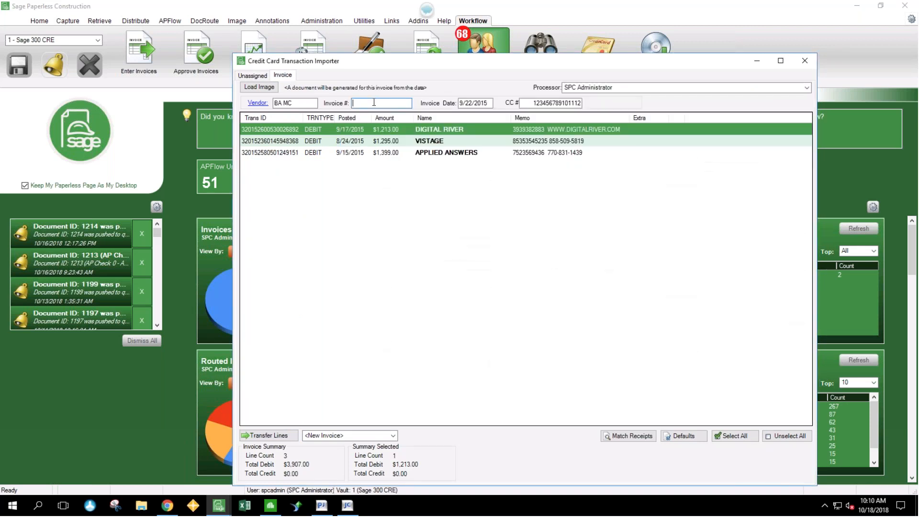
pyautogui.write('10182018')
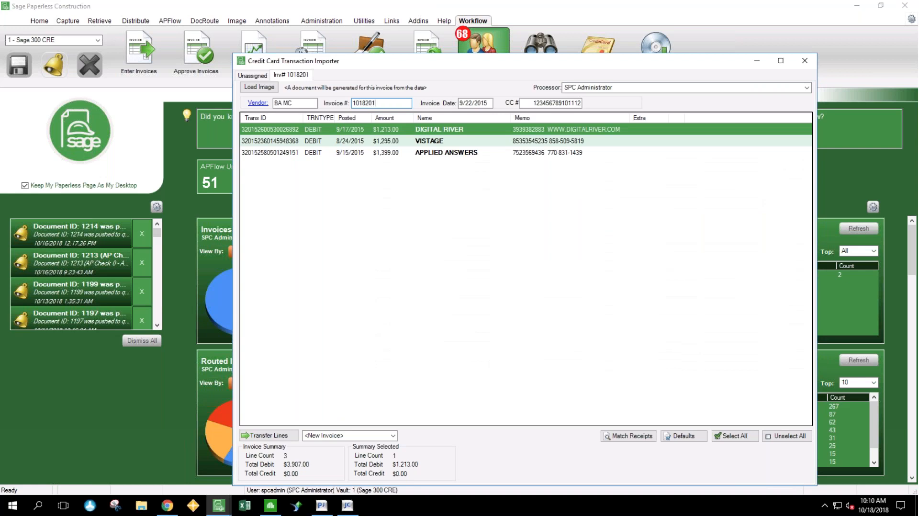
pyautogui.press('Tab')
pyautogui.press('Tab')
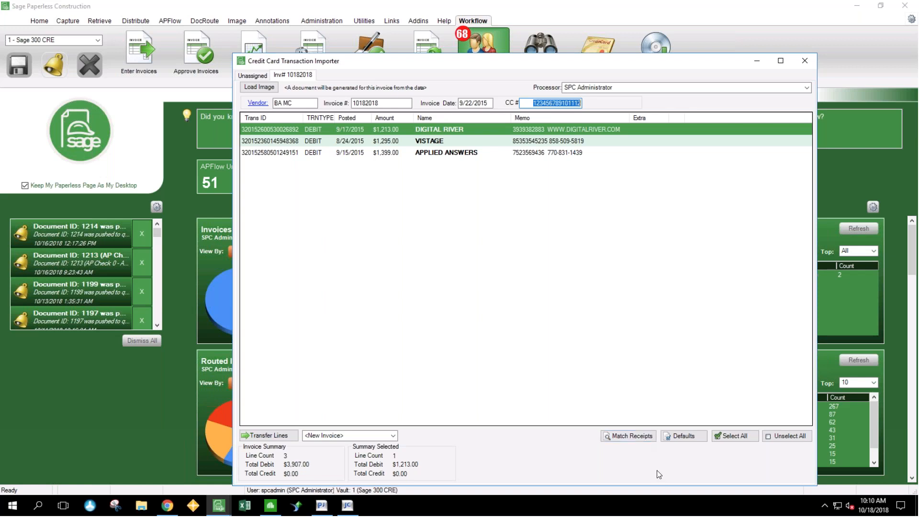
# - Match receipts to the invoice lines, transferring their coded index values, and review the receipt image on the VISTAGE line
pyautogui.click(636, 435)
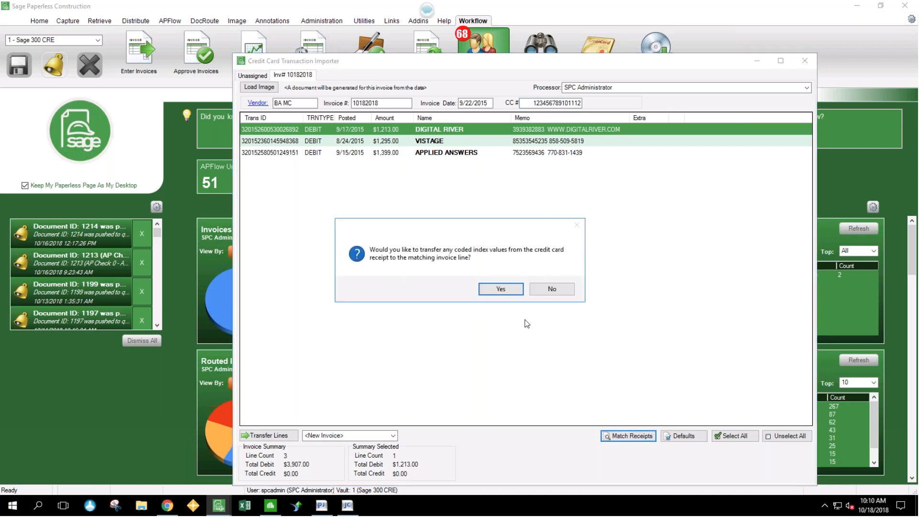
pyautogui.click(500, 289)
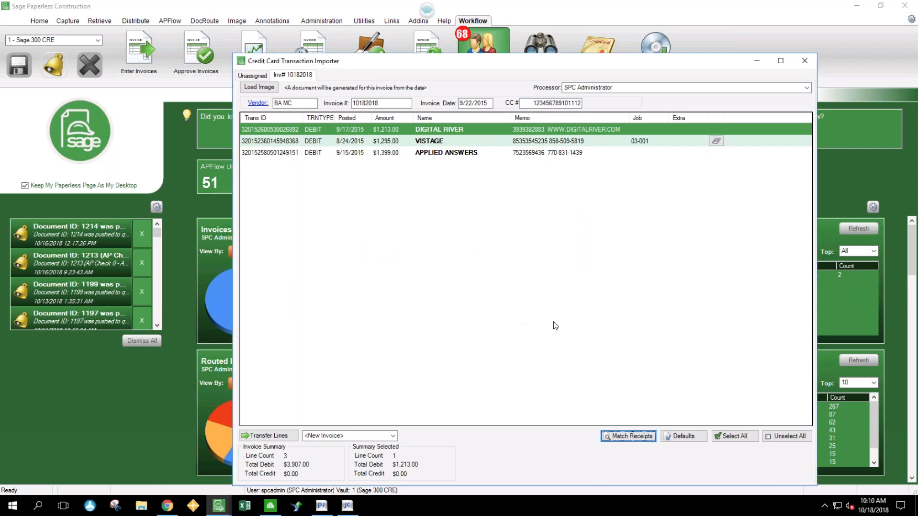
pyautogui.click(716, 142)
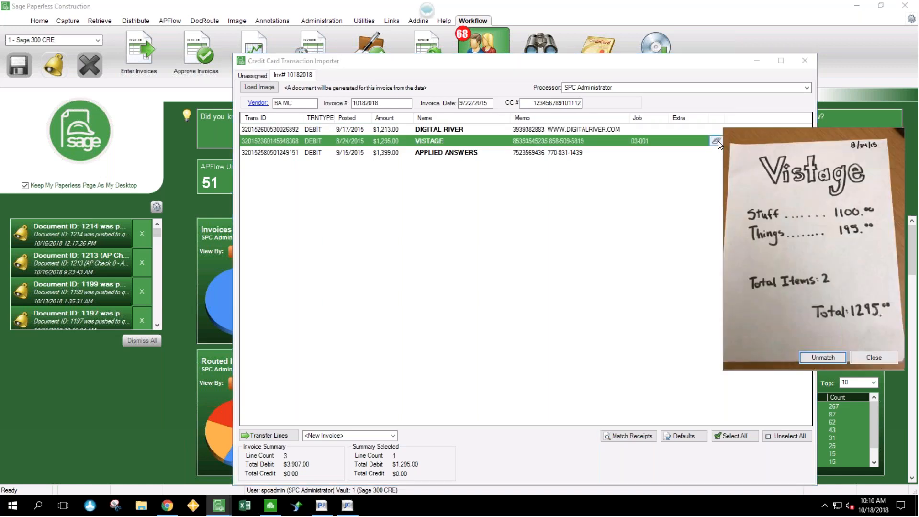
pyautogui.click(593, 153)
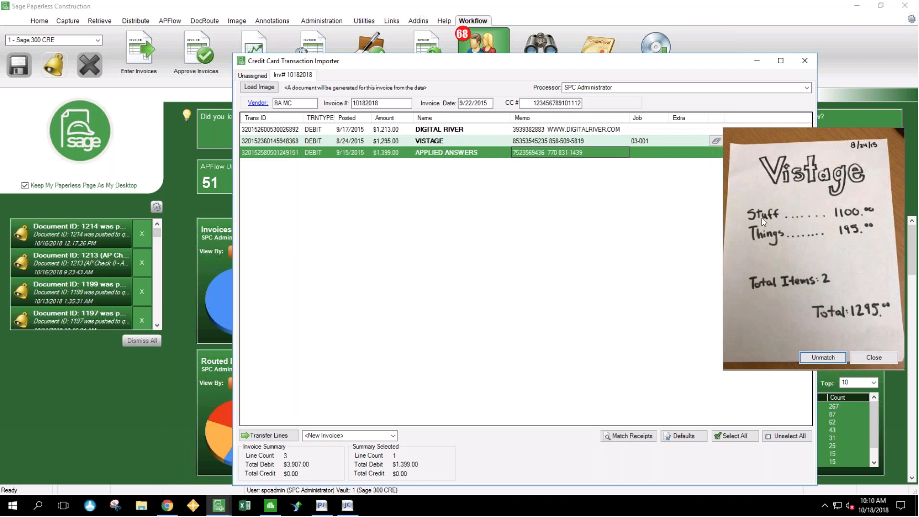
pyautogui.click(873, 357)
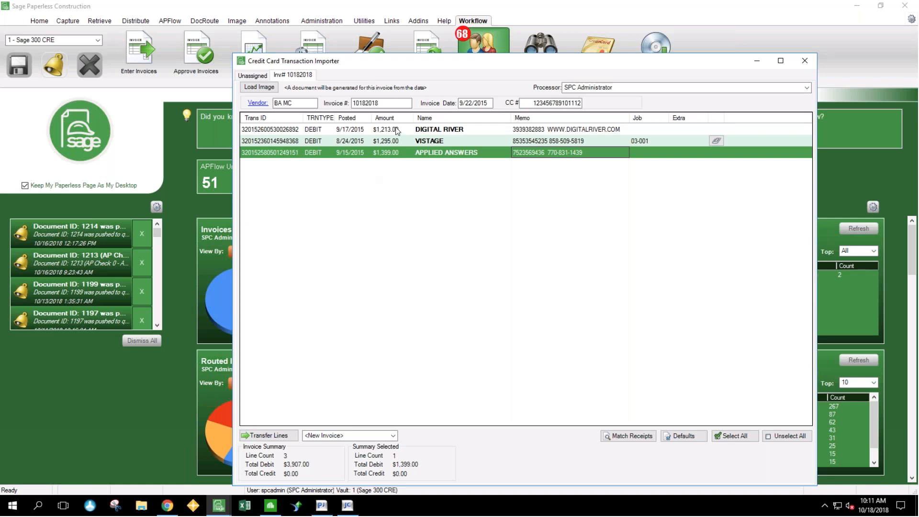
# - Select the unassigned transactions from EXPEDIA.COM through the $43.70 RACETRAC line, and exit the credit card importer without importing
pyautogui.click(257, 75)
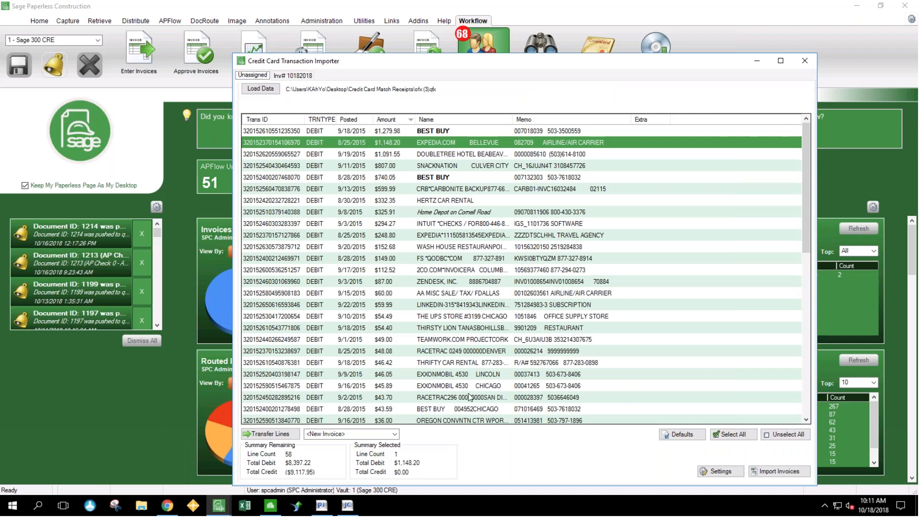
pyautogui.keyDown('shift'); pyautogui.click(456, 401); pyautogui.keyUp('shift')
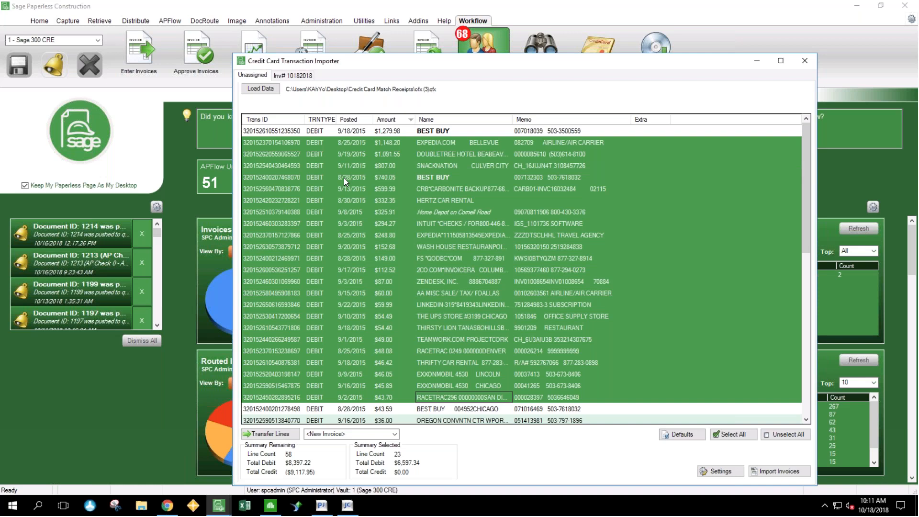
pyautogui.click(804, 61)
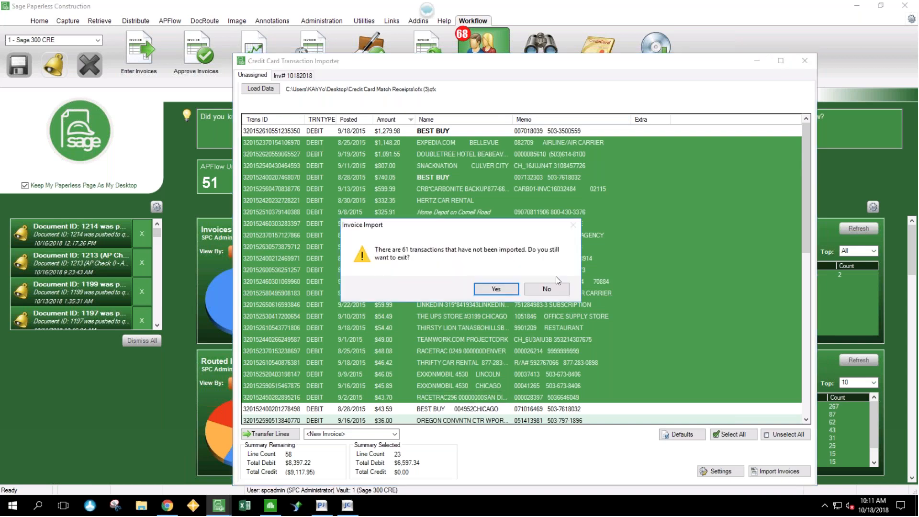
pyautogui.click(495, 290)
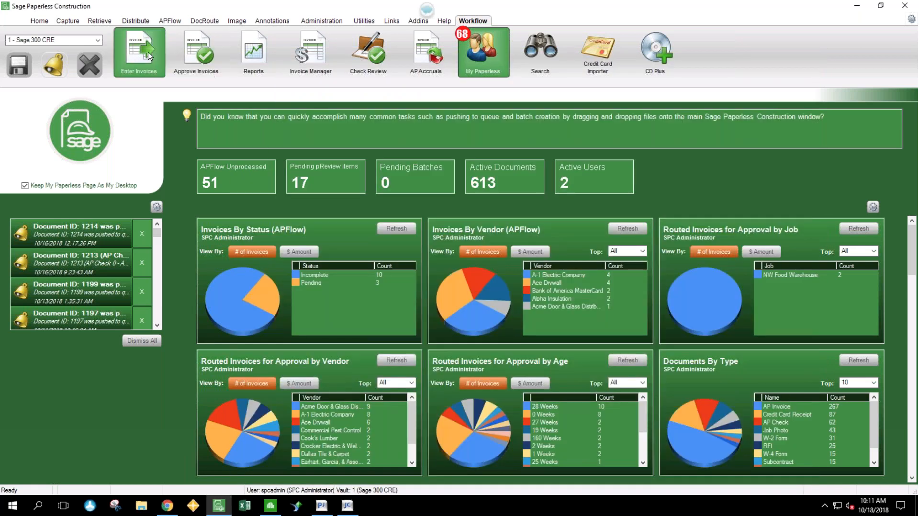
# - Open the incomplete Bank of America MasterCard invoice dated 9/22/2015 from the AP Flow work in process and view its generated document
pyautogui.click(150, 56)
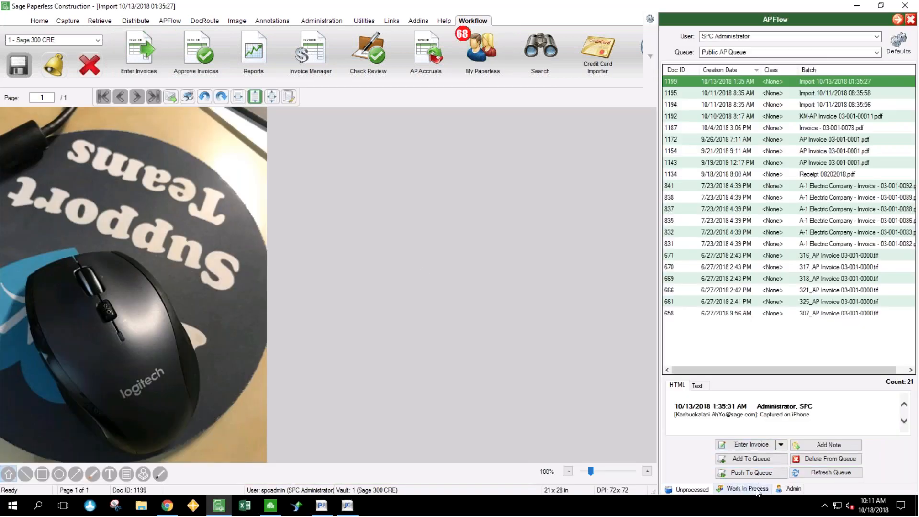
pyautogui.click(757, 489)
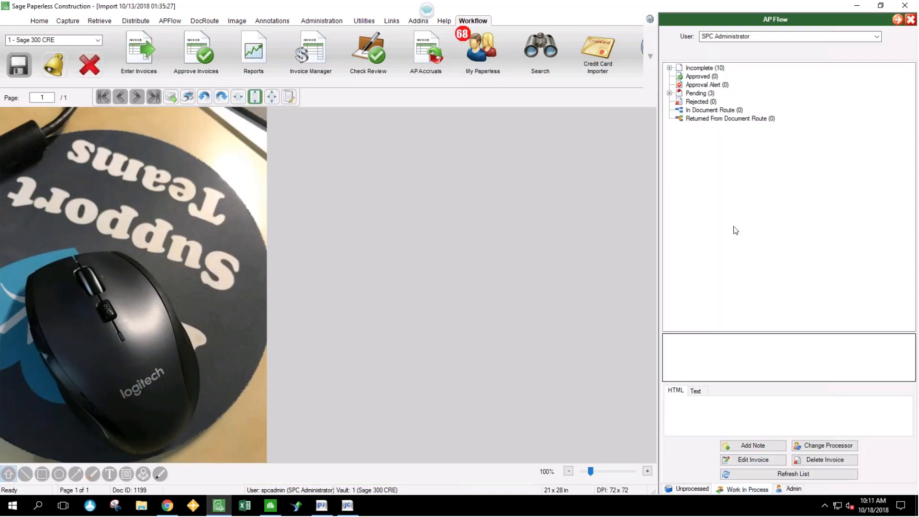
pyautogui.click(670, 68)
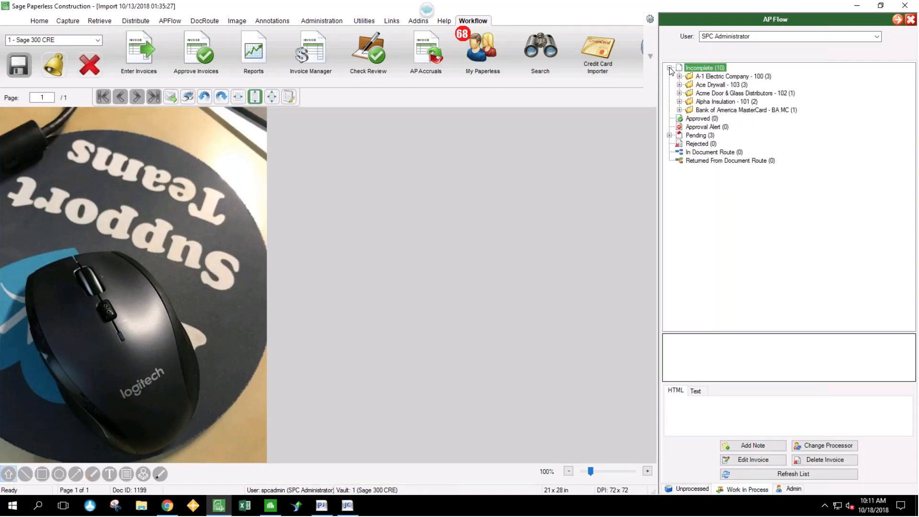
pyautogui.click(679, 110)
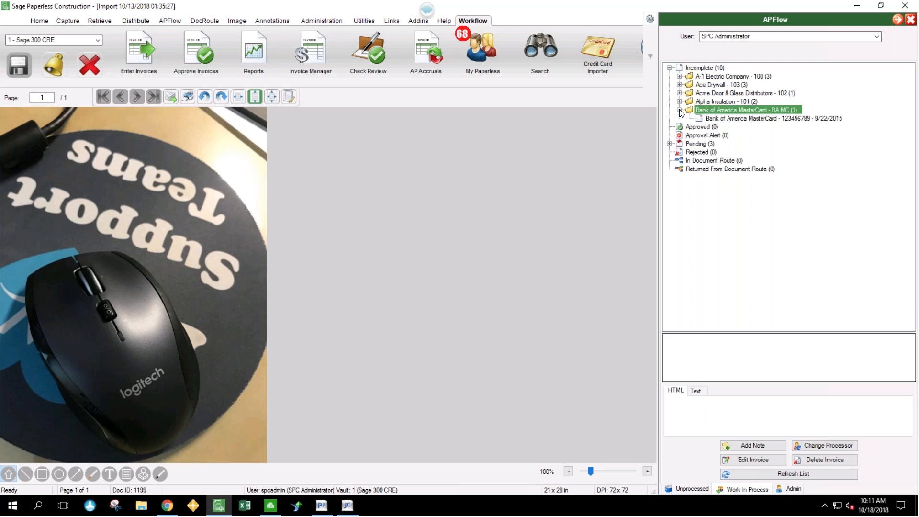
pyautogui.click(731, 119)
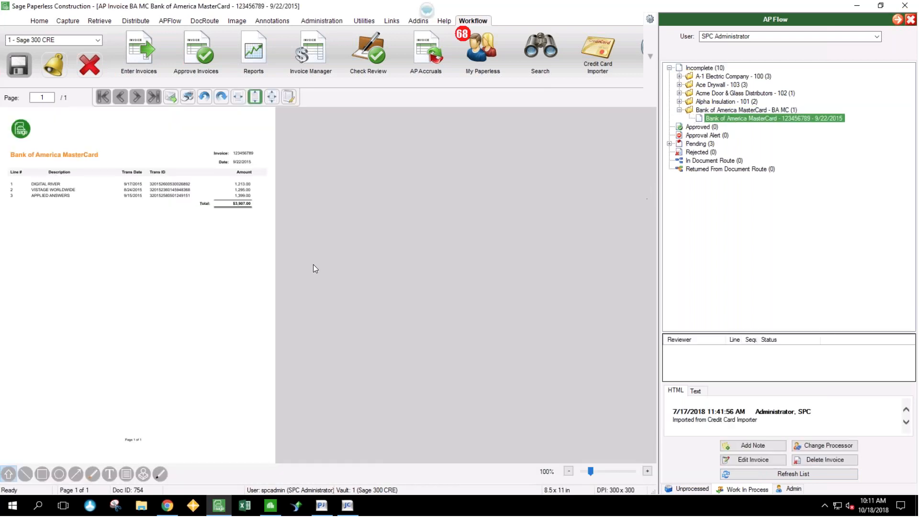
pyautogui.scroll(3, 496, 267)
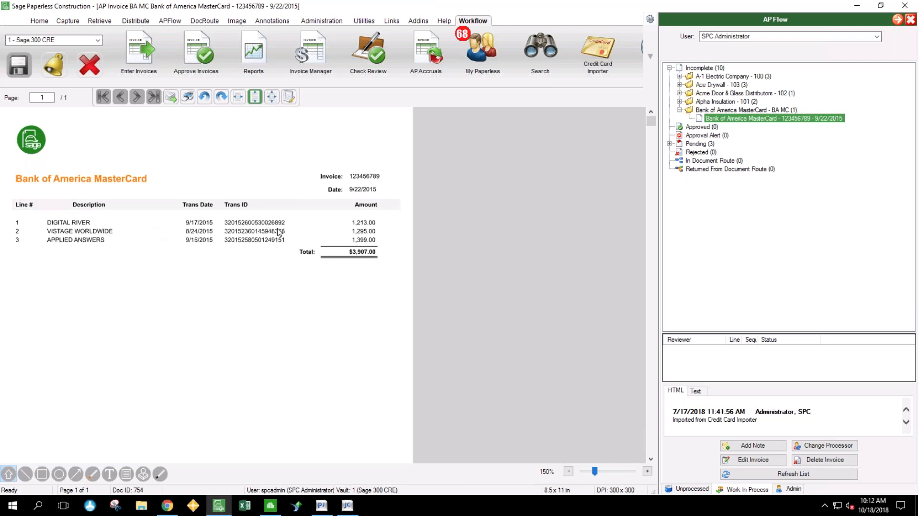
# - Remove the BA MC 5/1/2018 $1,295.00 receipt from the Bank of America MasterCard invoice's related documents and close the invoice entry
pyautogui.click(771, 460)
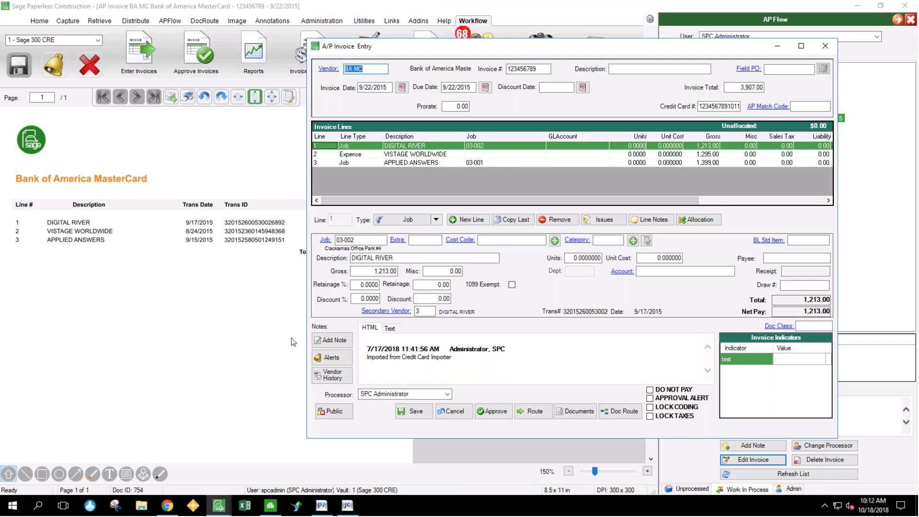
pyautogui.click(584, 413)
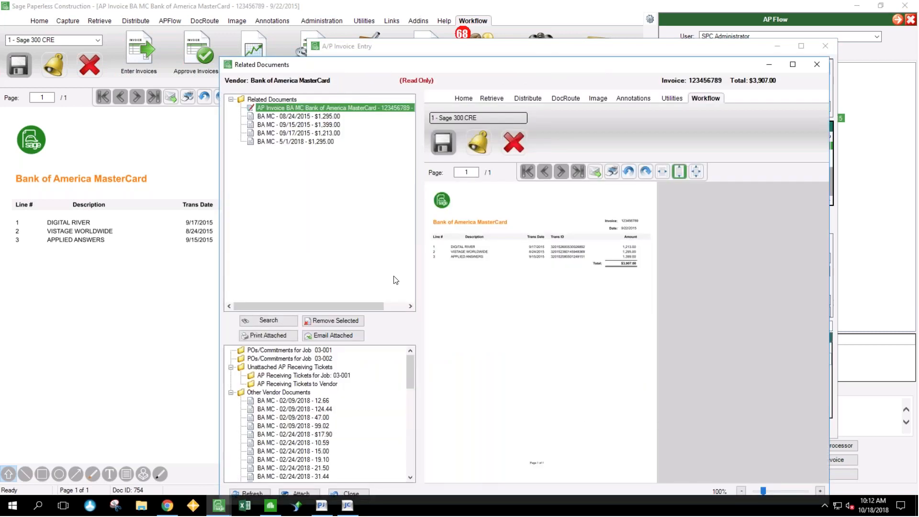
pyautogui.click(313, 141)
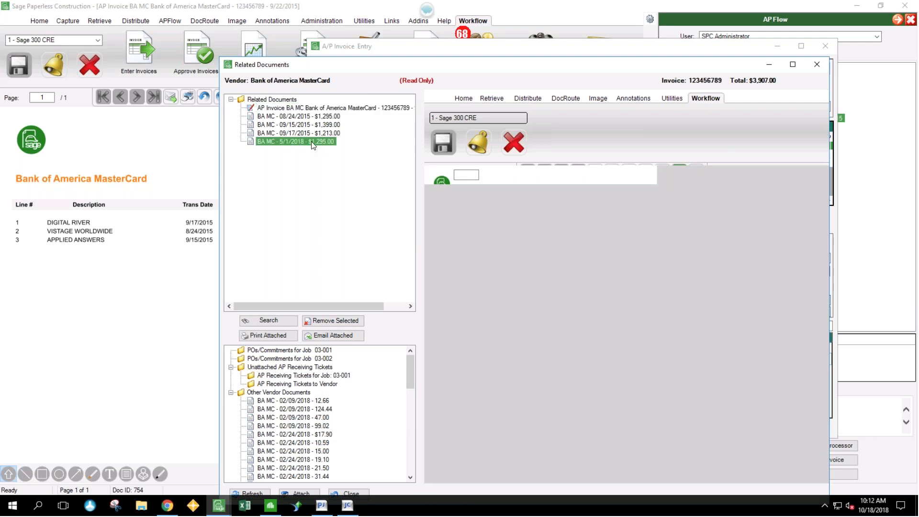
pyautogui.click(356, 322)
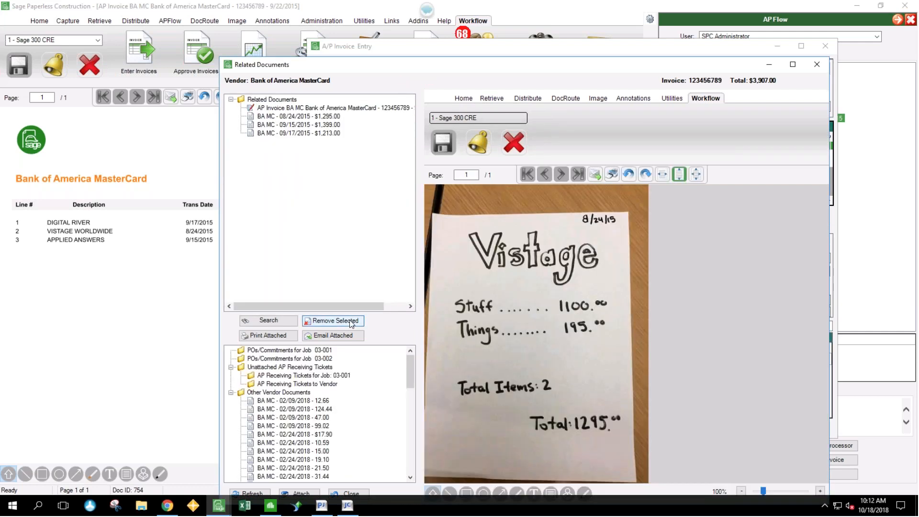
pyautogui.click(230, 393)
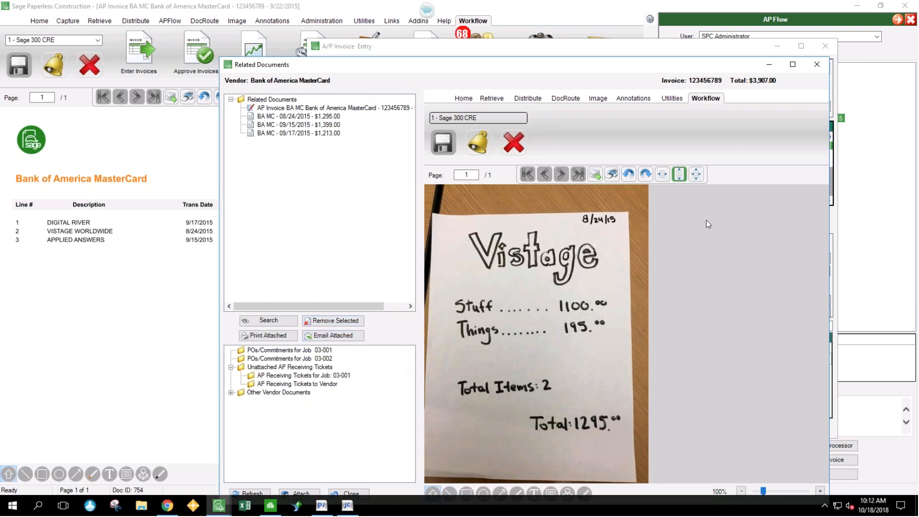
pyautogui.click(817, 65)
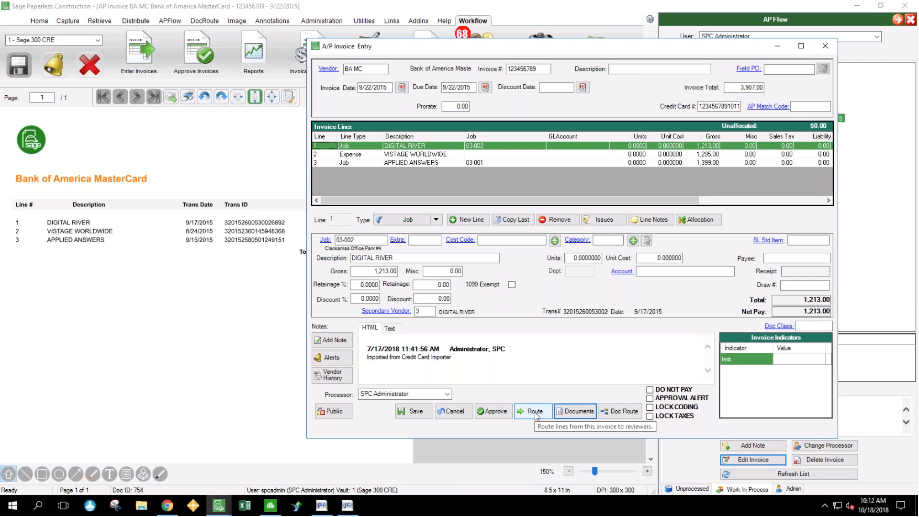
pyautogui.click(825, 46)
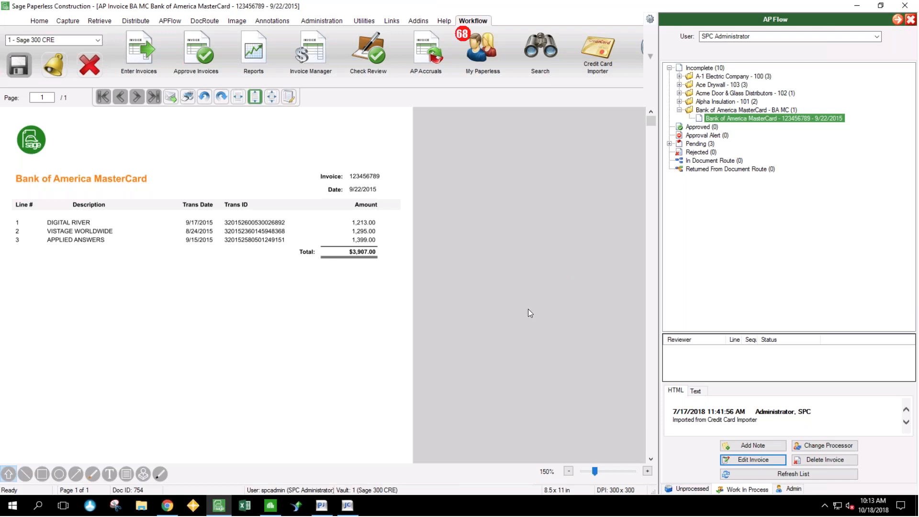
# - Open the receipt routed as "Verify CC" in the SPC Administrator document routing inbox
pyautogui.click(203, 22)
pyautogui.click(144, 52)
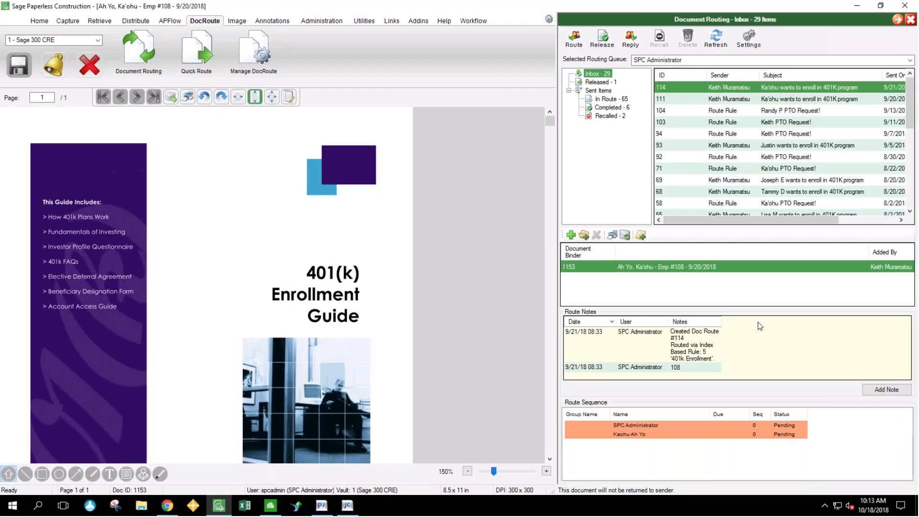
pyautogui.scroll(-6, 798, 169)
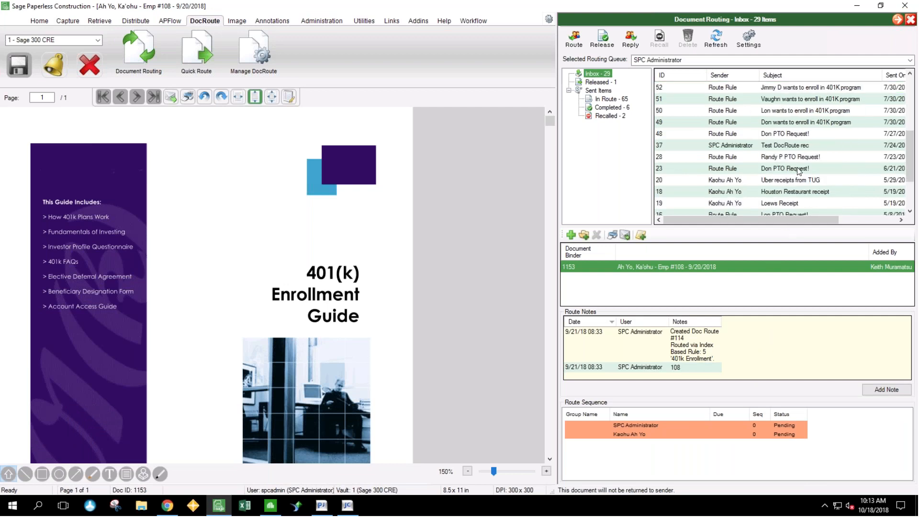
pyautogui.click(797, 168)
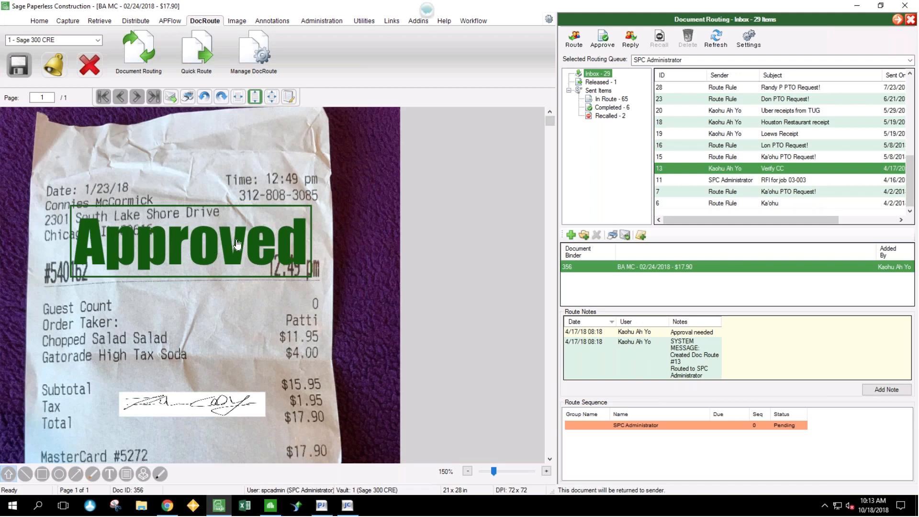
# - Move the Approved stamp slightly lower on the BA MC 02/24/2018 $17.90 receipt and close document routing
pyautogui.moveTo(192, 236)
pyautogui.mouseDown()
pyautogui.moveTo(198, 297)
pyautogui.moveTo(216, 261)
pyautogui.mouseUp()
pyautogui.click(226, 351)
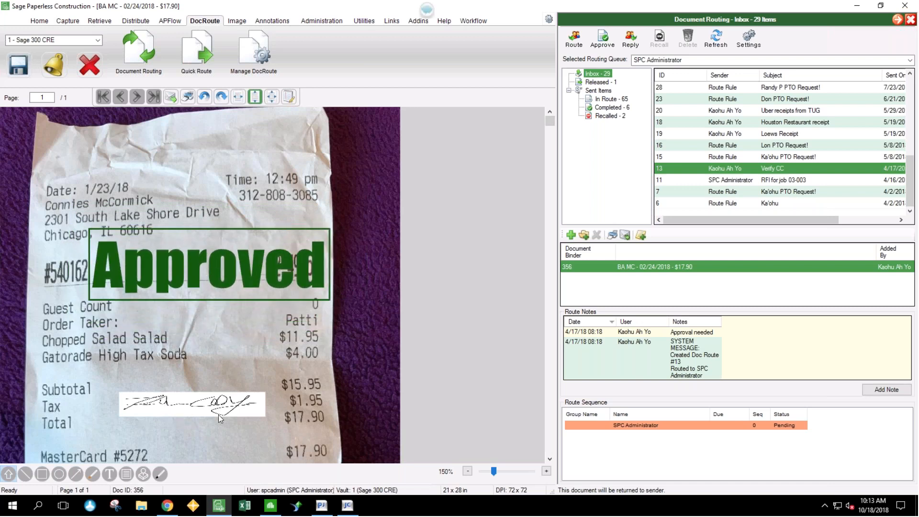
pyautogui.click(467, 472)
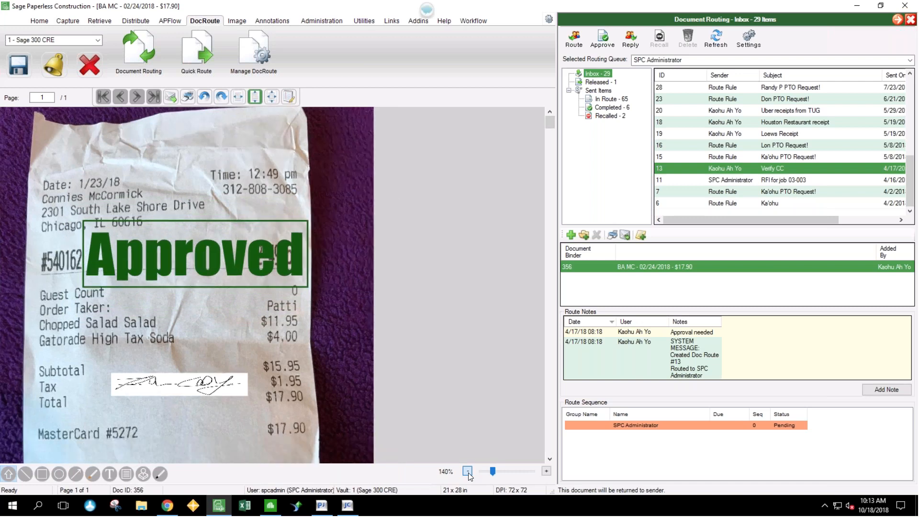
pyautogui.click(467, 470)
pyautogui.click(467, 471)
pyautogui.click(467, 471)
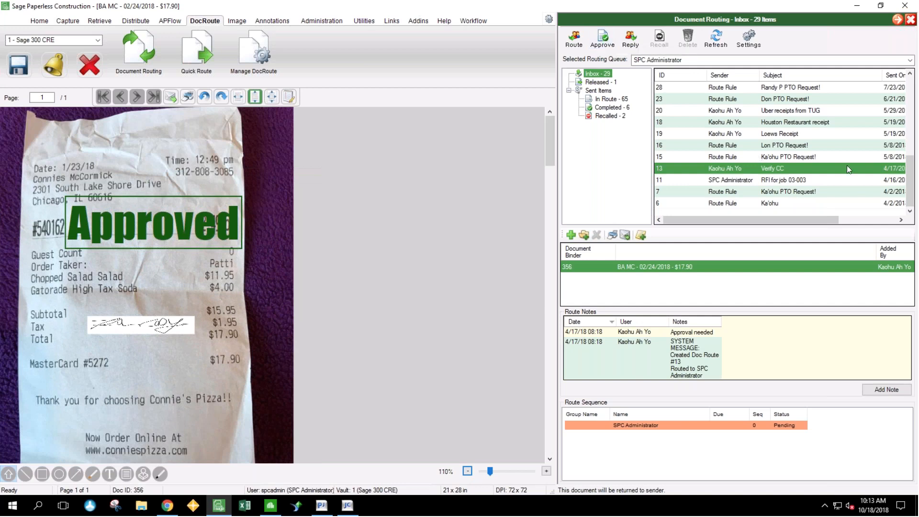
pyautogui.scroll(4, 850, 168)
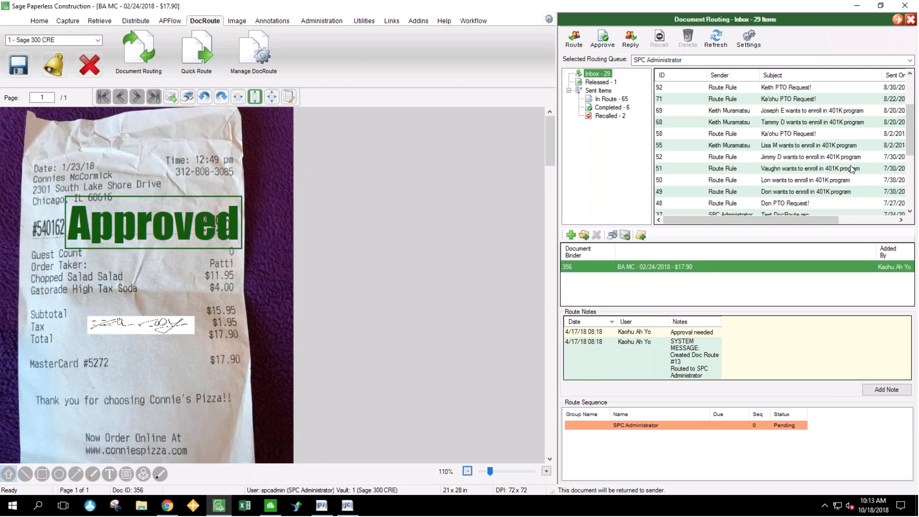
pyautogui.scroll(2, 851, 168)
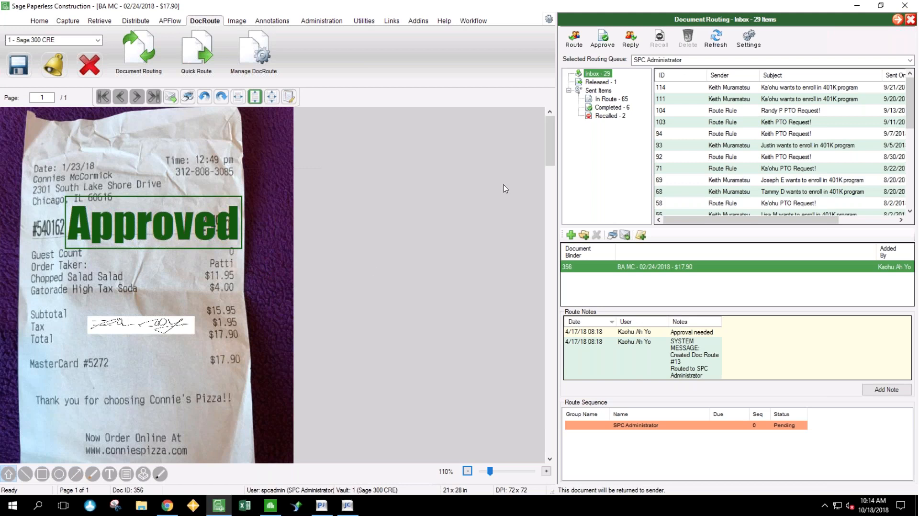
pyautogui.click(911, 20)
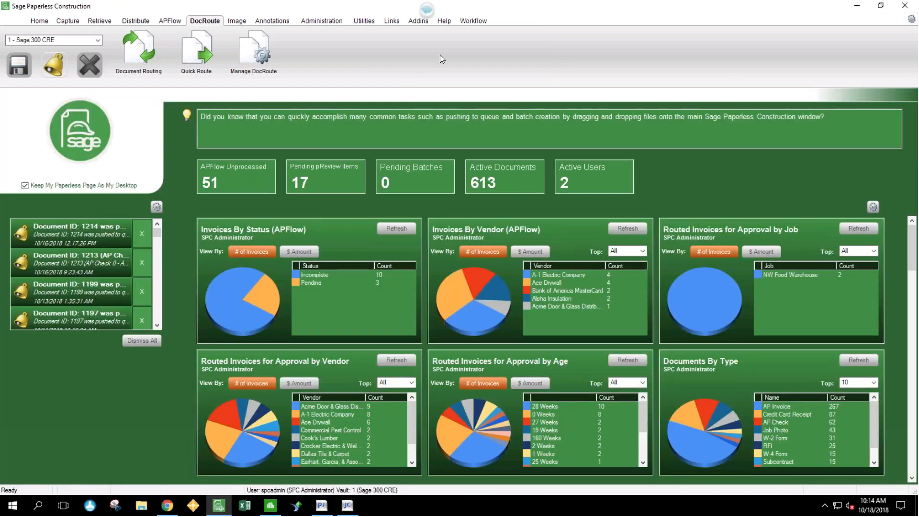
# - Browse the Search Utility for the Credit Card Receipt documents filed under Accounts Payable and look through the results
pyautogui.click(477, 22)
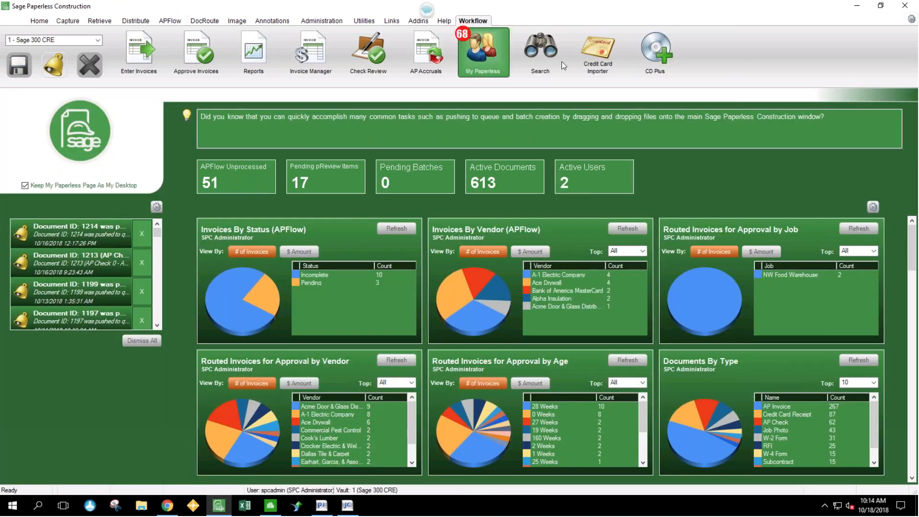
pyautogui.click(545, 57)
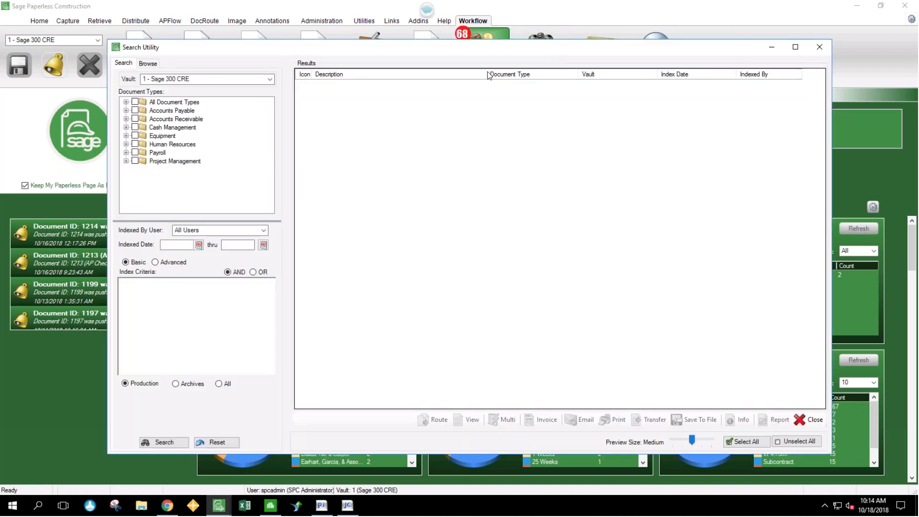
pyautogui.click(148, 64)
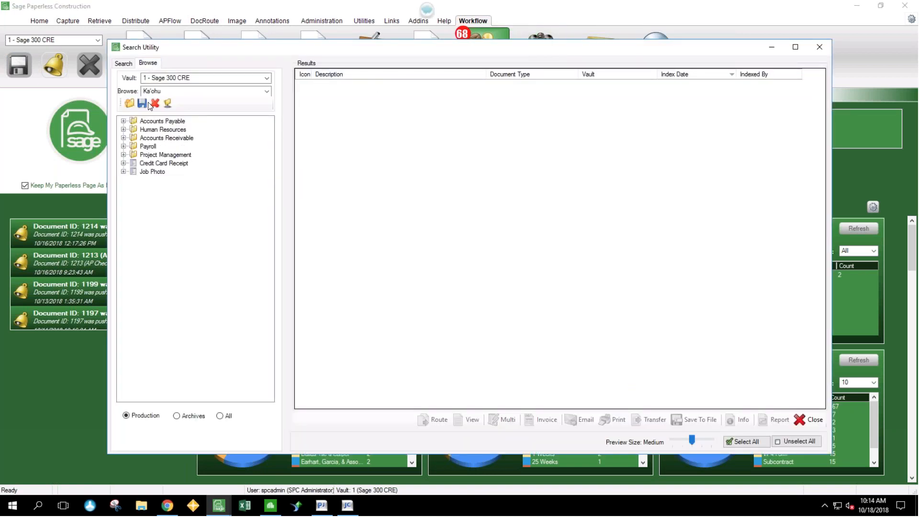
pyautogui.click(123, 121)
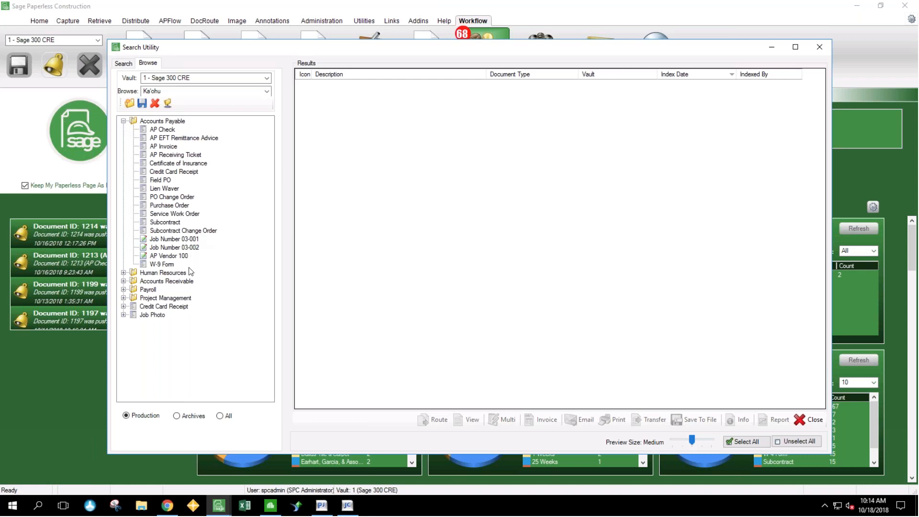
pyautogui.click(194, 172)
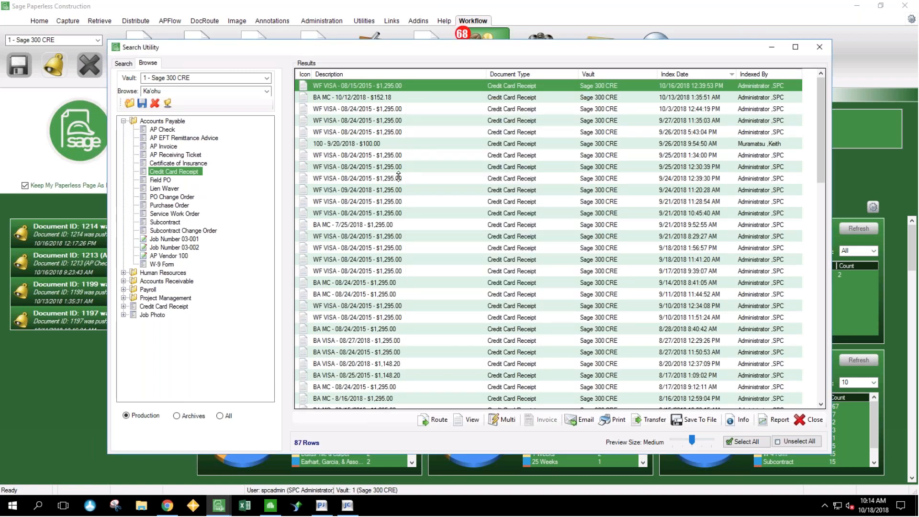
pyautogui.scroll(-8, 398, 177)
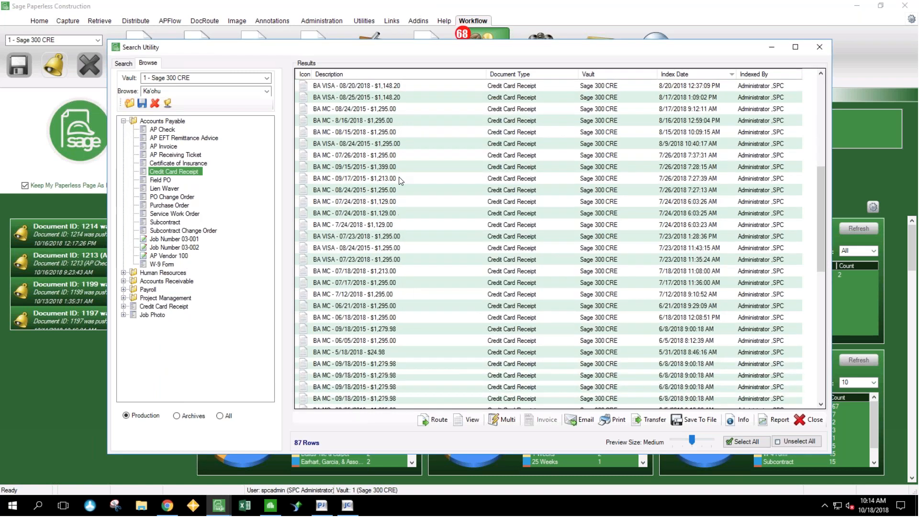
pyautogui.moveTo(400, 180)
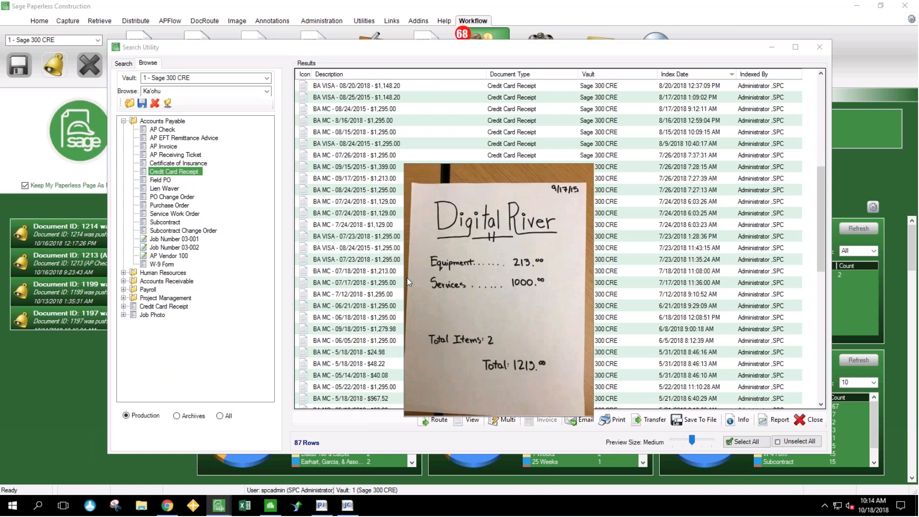
# - Switch to Sage 300 Job Cost and open Job Setup
pyautogui.click(349, 510)
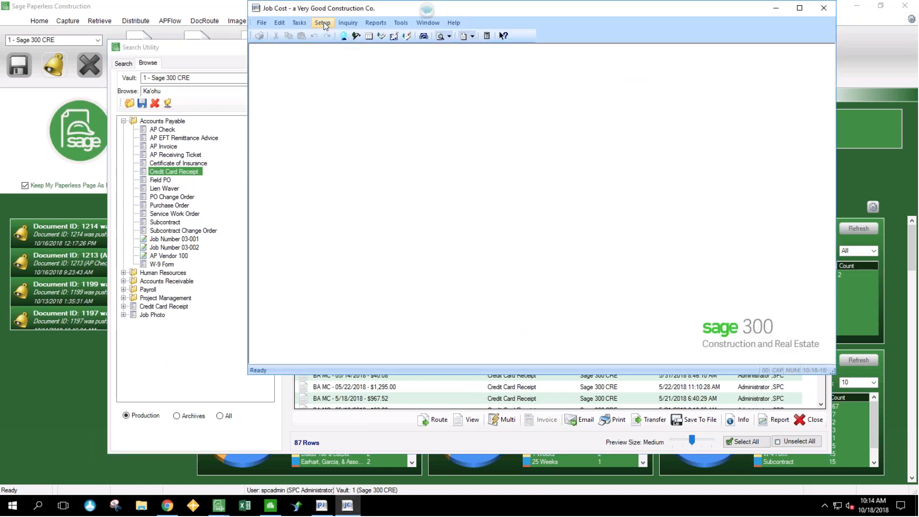
pyautogui.click(322, 23)
pyautogui.click(339, 37)
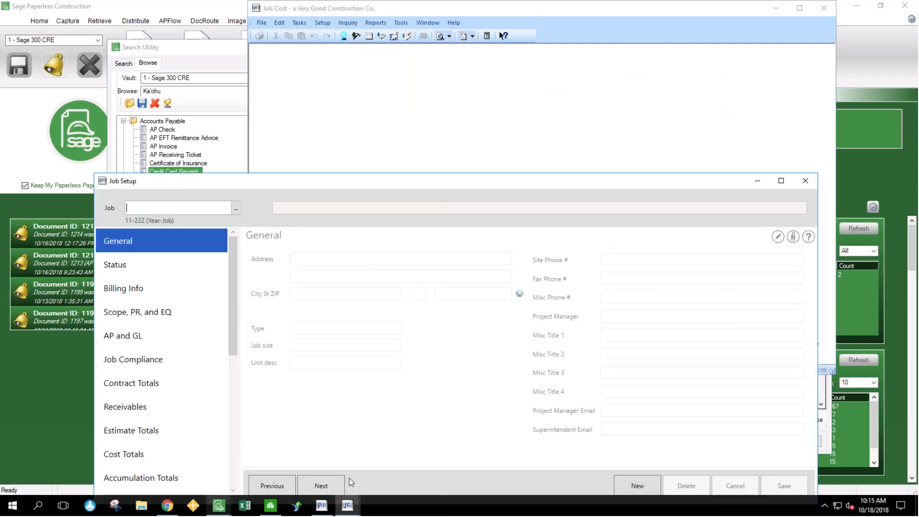
# - Close the Search Utility and bring up job 03-001, NW Food Warehouse, in Job Setup
pyautogui.moveTo(218, 505)
pyautogui.click(329, 480)
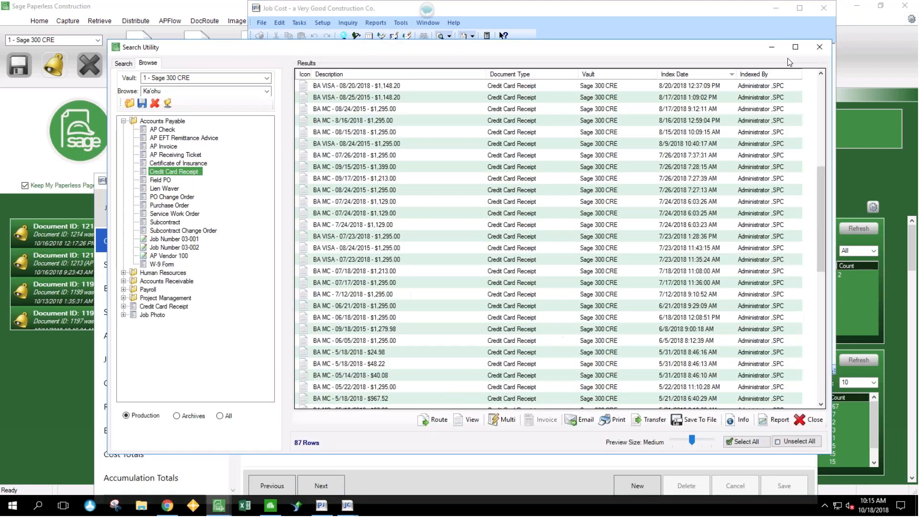
pyautogui.click(817, 48)
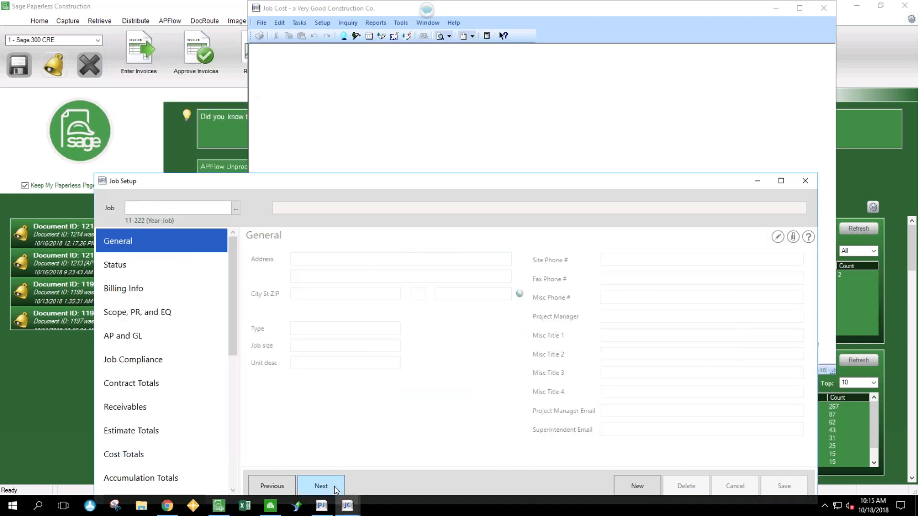
pyautogui.click(334, 486)
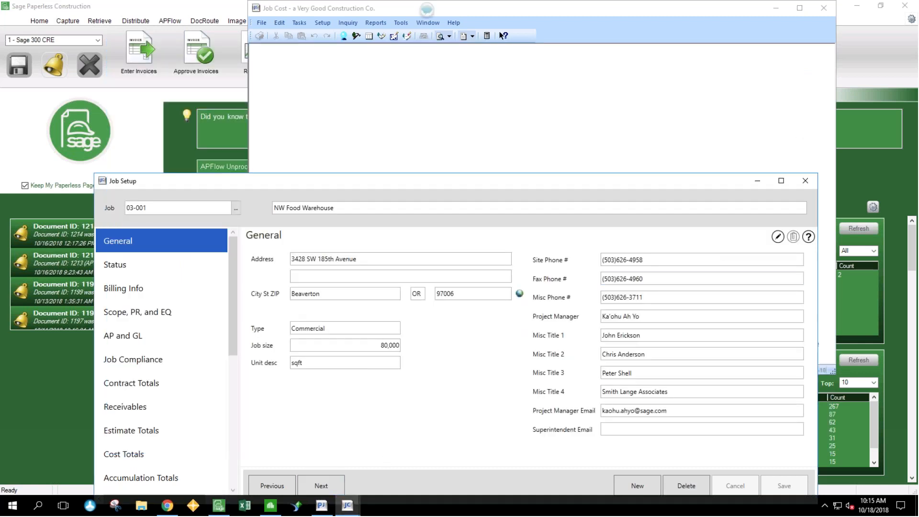
# - Open the SPC documents attached to job 03-001, view the BA VISA 12/22/2017 credit card receipt, then close the viewer, attachments and Job Setup
pyautogui.click(793, 237)
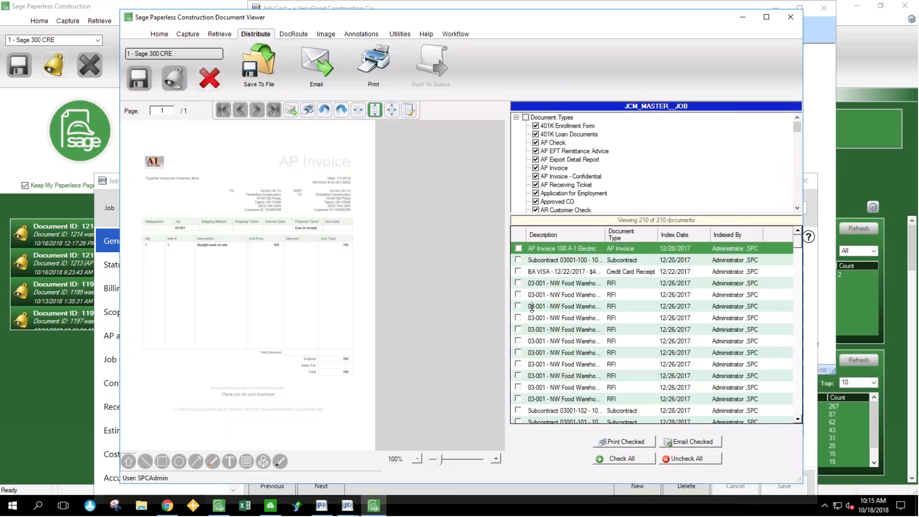
pyautogui.click(623, 273)
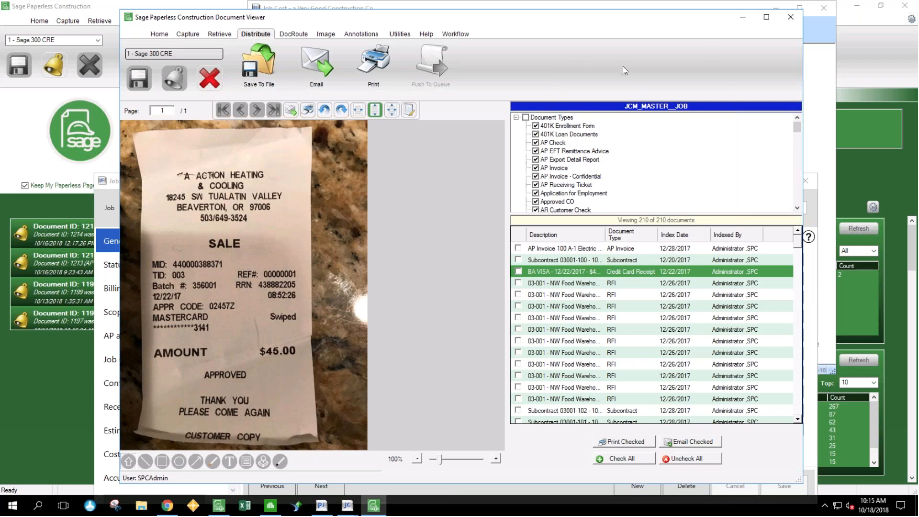
pyautogui.click(789, 17)
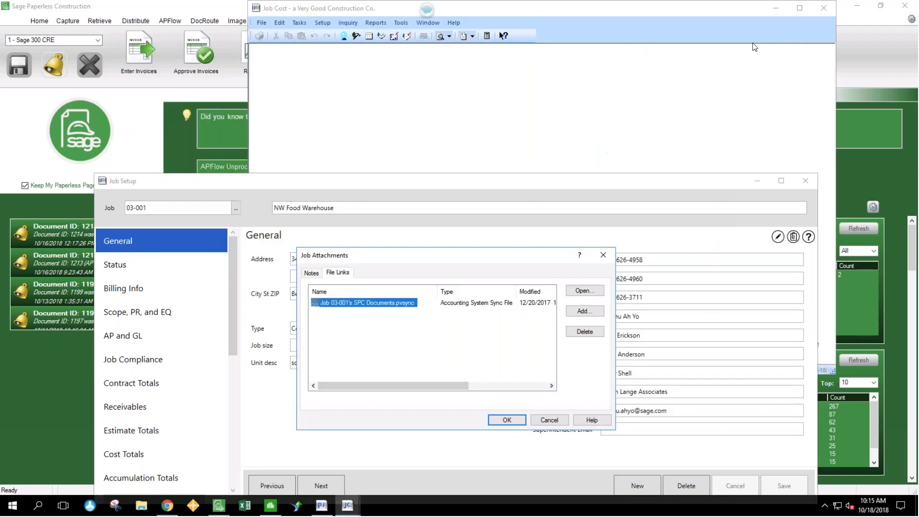
pyautogui.click(549, 421)
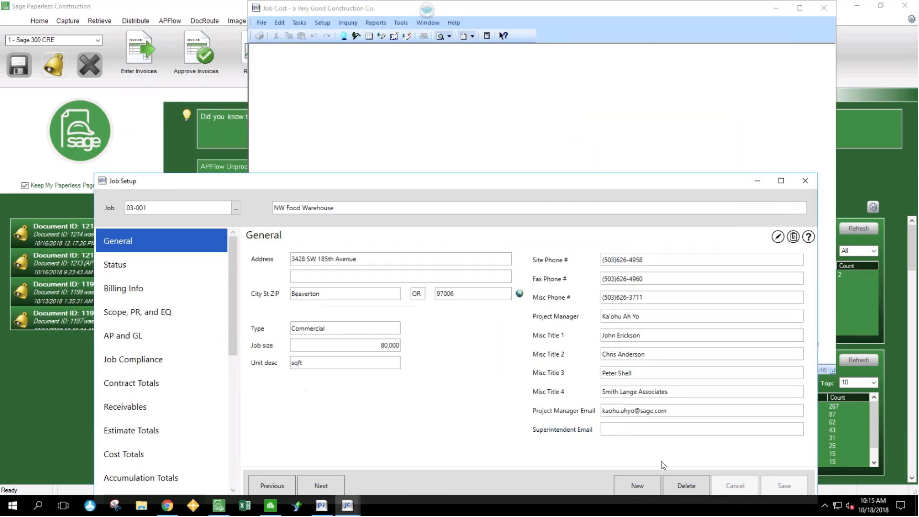
pyautogui.click(805, 179)
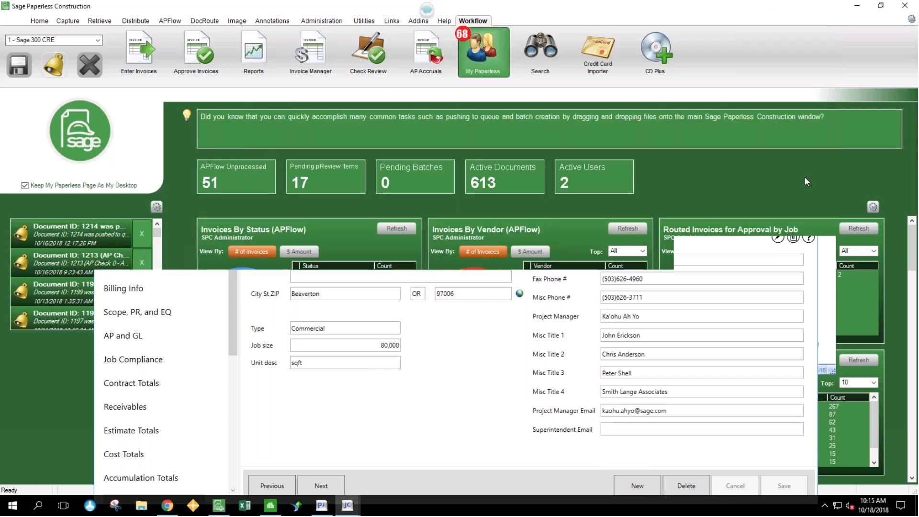